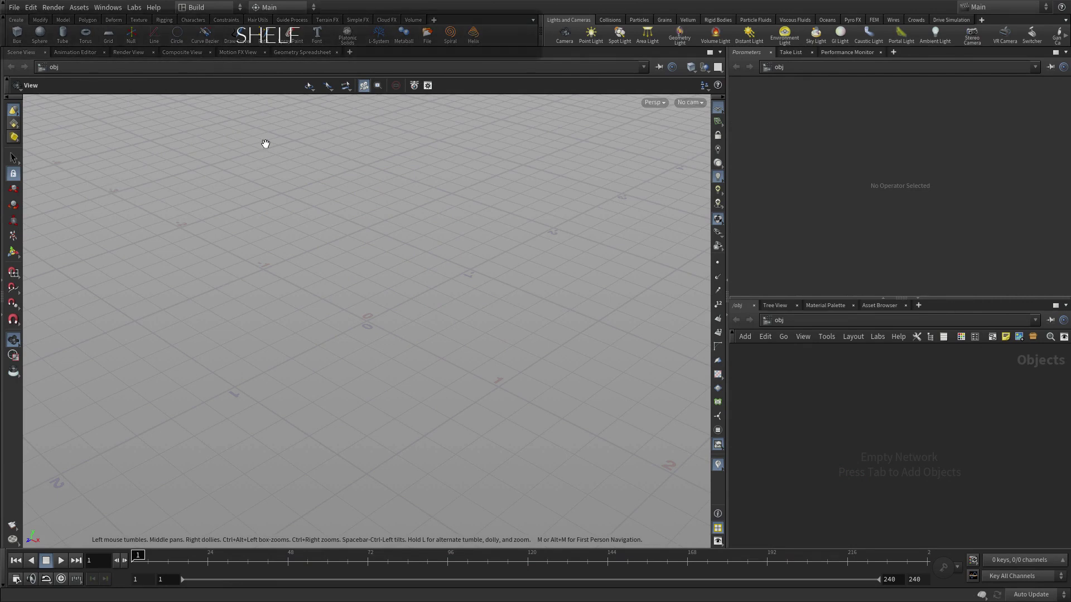
Create a polygon tube at the world origin with 14 columns and 6 rows.
left_click(60, 38)
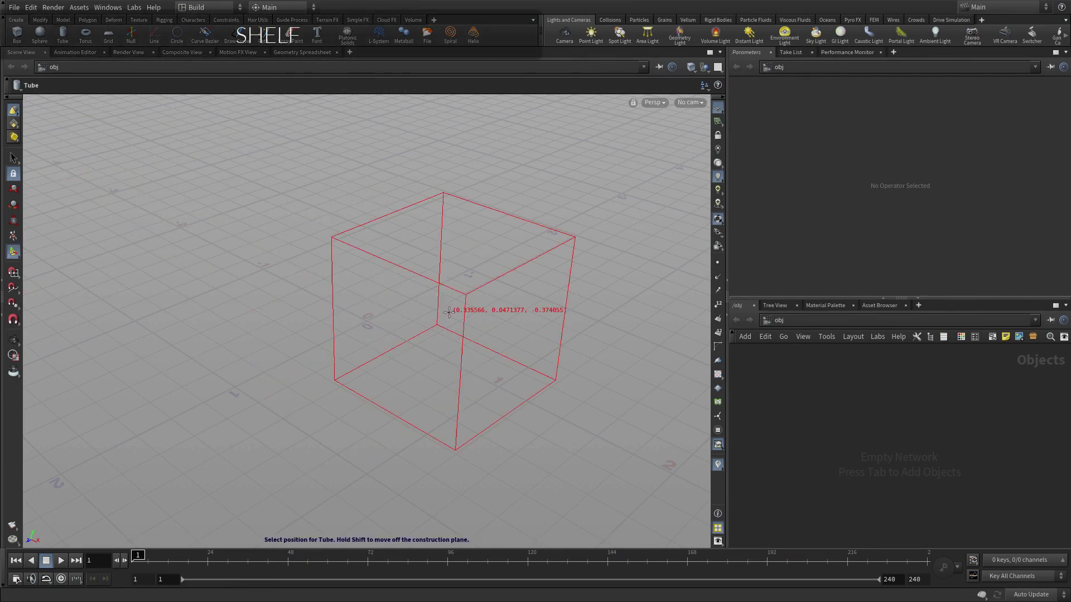
key("Return")
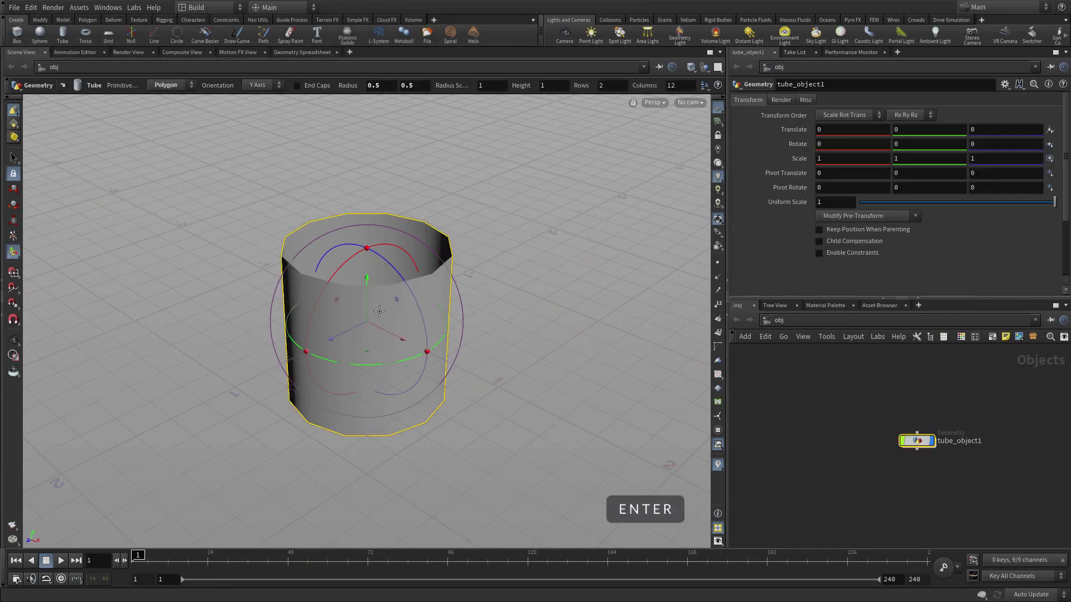
left_click(670, 85)
type("1")
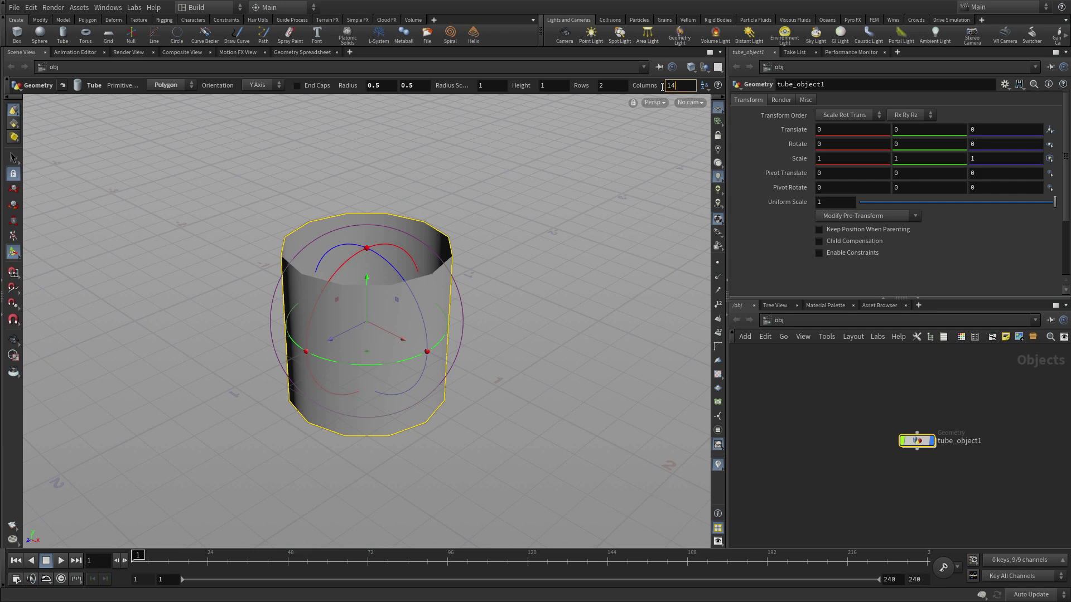
type("4")
key("Return")
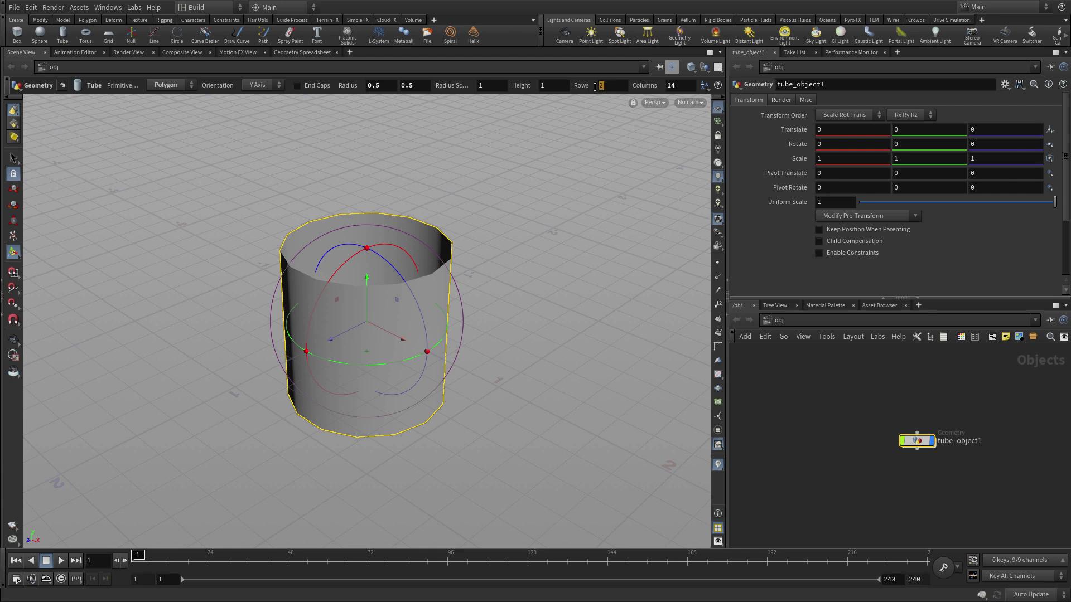
left_click(599, 86)
type("6")
key("Return")
Set the tube's first radius to 0.7 and its height to 1.5.
left_click(390, 87)
type("0.7")
key("Return")
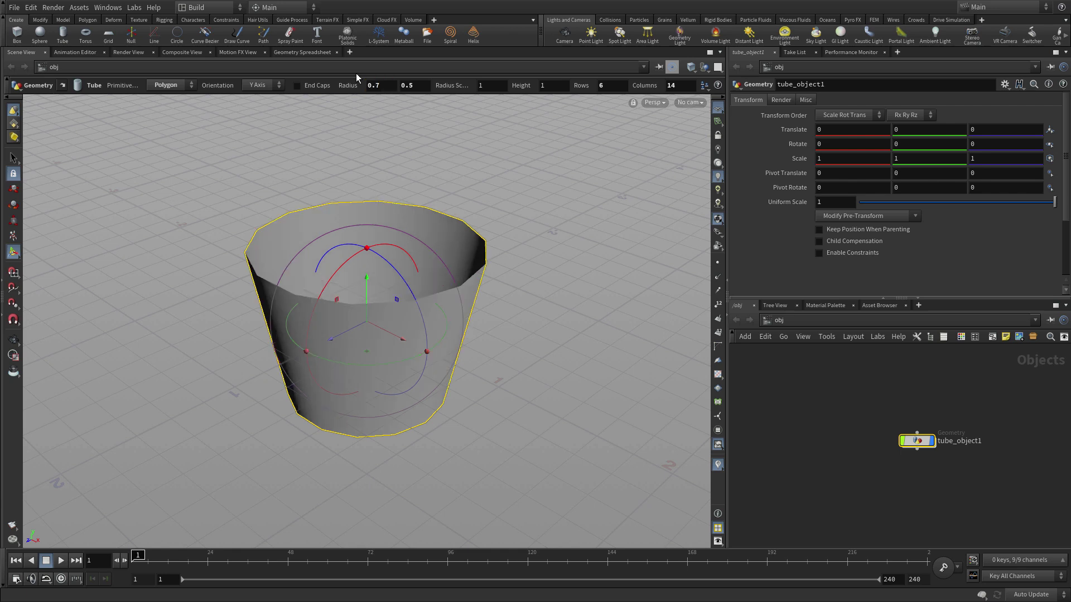
left_click(541, 85)
type("1.5")
key("Return")
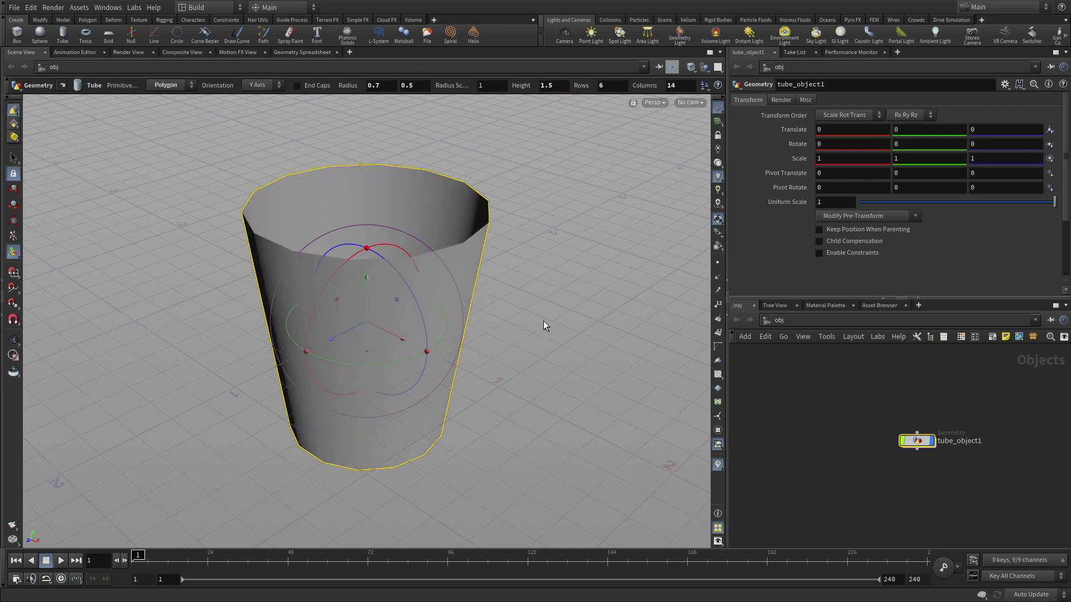
Display the perspective view as Smooth Wire Shaded, and raise the tube to about 0.754 in Y using the Right view so its base meets the grid.
key("v")
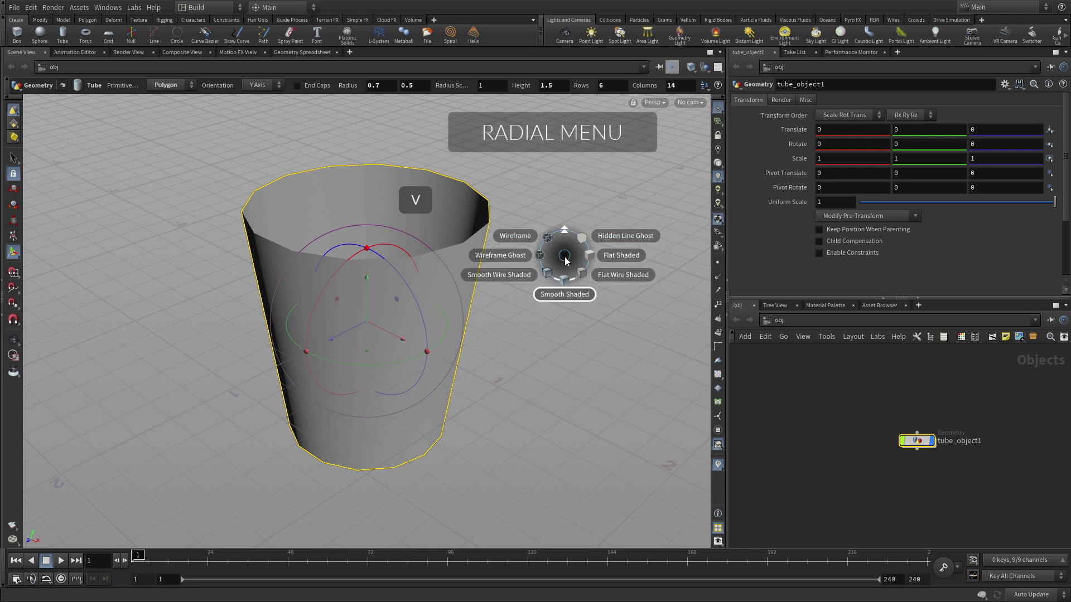
left_click(520, 277)
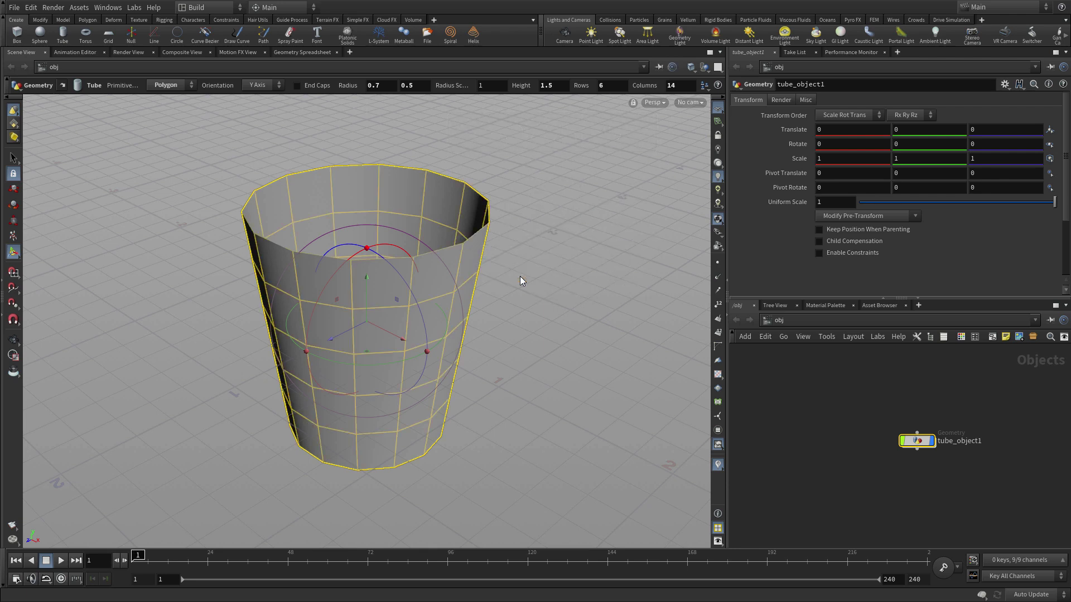
key("space+b")
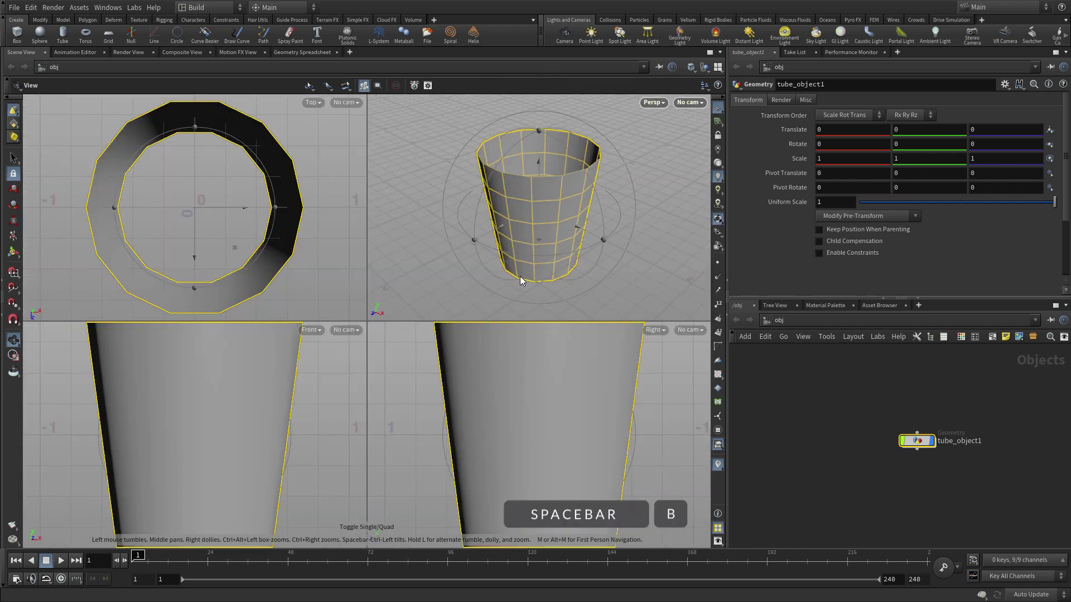
key("space+b")
key("h")
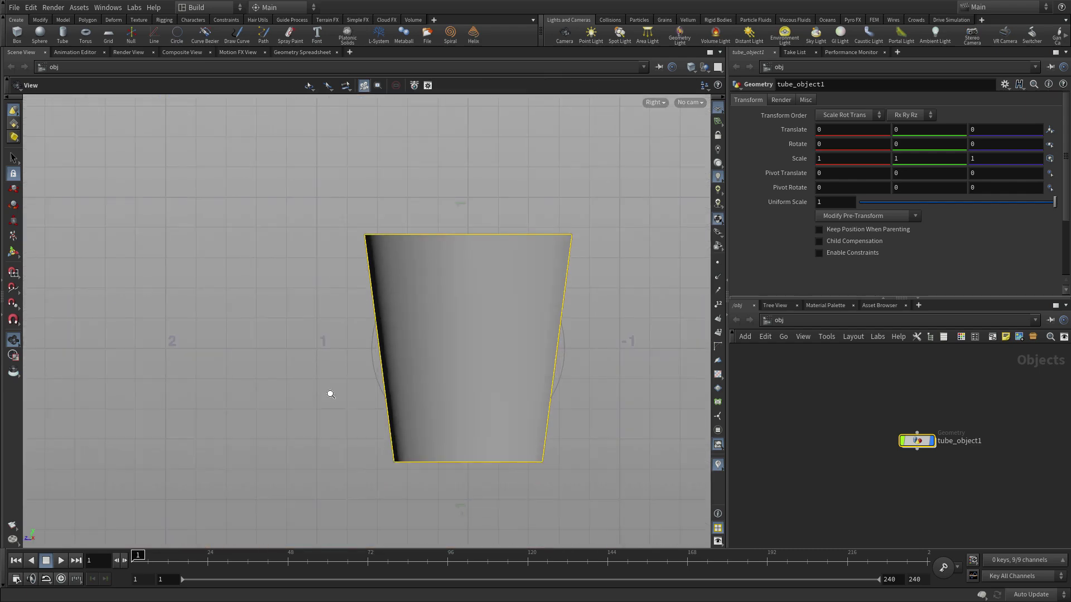
key("Return")
left_click_drag(475, 323, 484, 219)
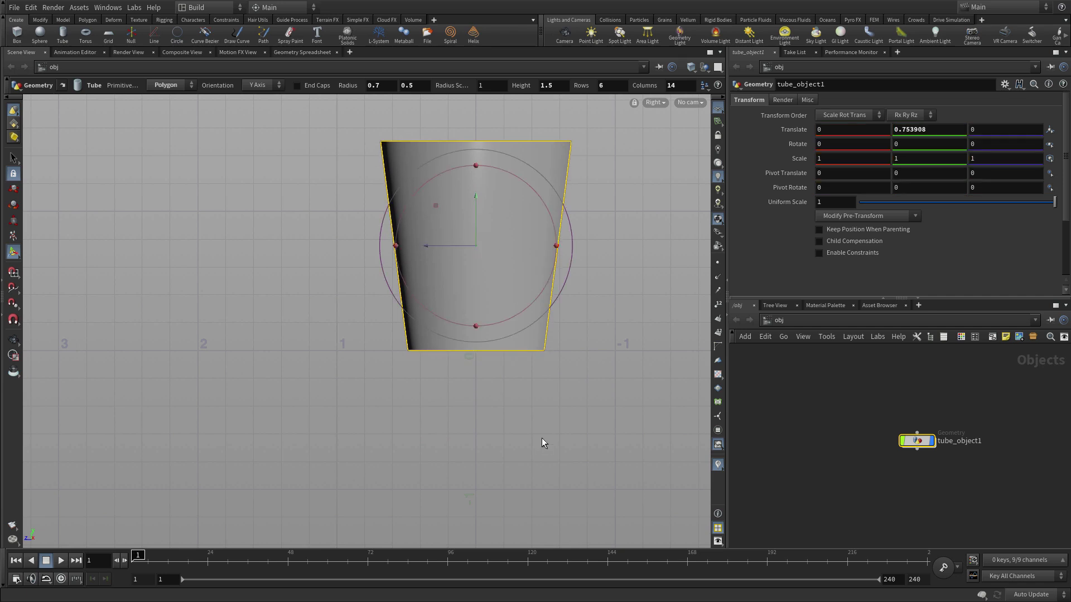
key("Escape")
Rotate the tube object 90 degrees around Y in the perspective view.
key("space+b")
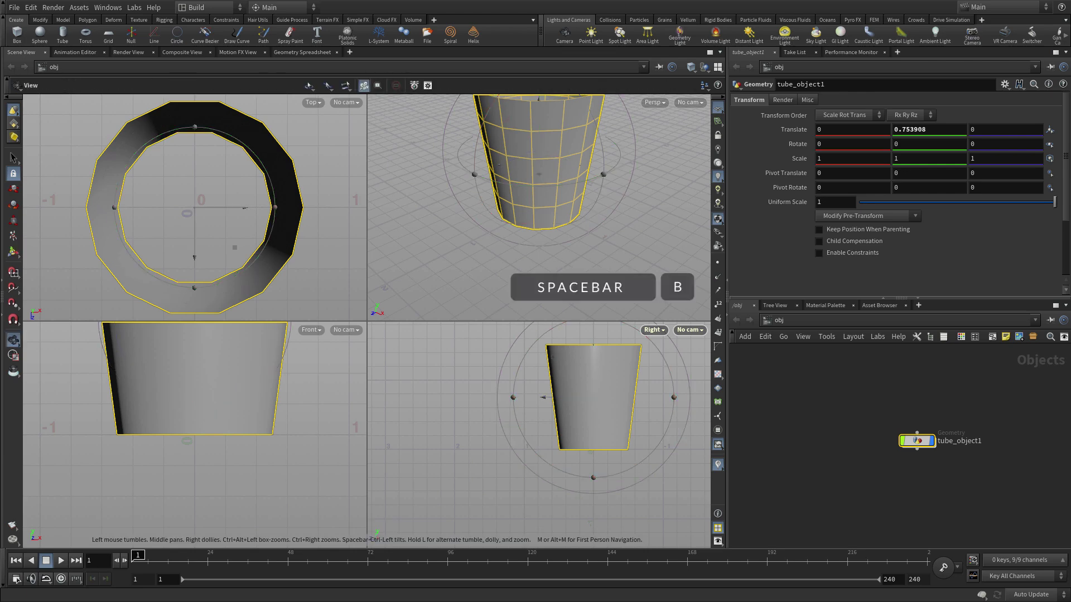
key("space+b")
left_click_drag(454, 250, 507, 327)
scroll(492, 353, "up", 3)
key("Return")
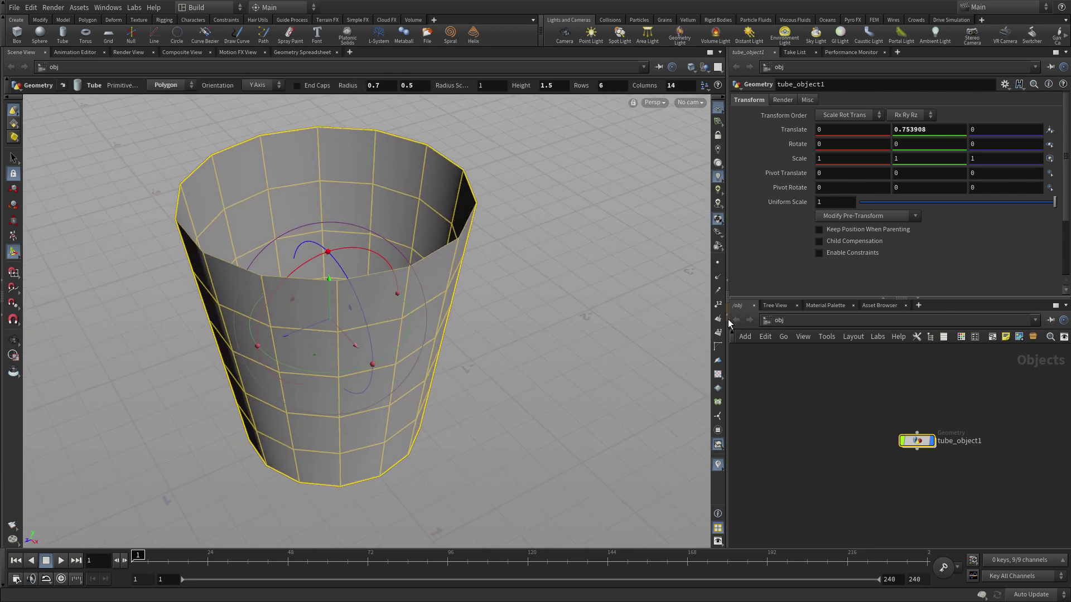
left_click(896, 143)
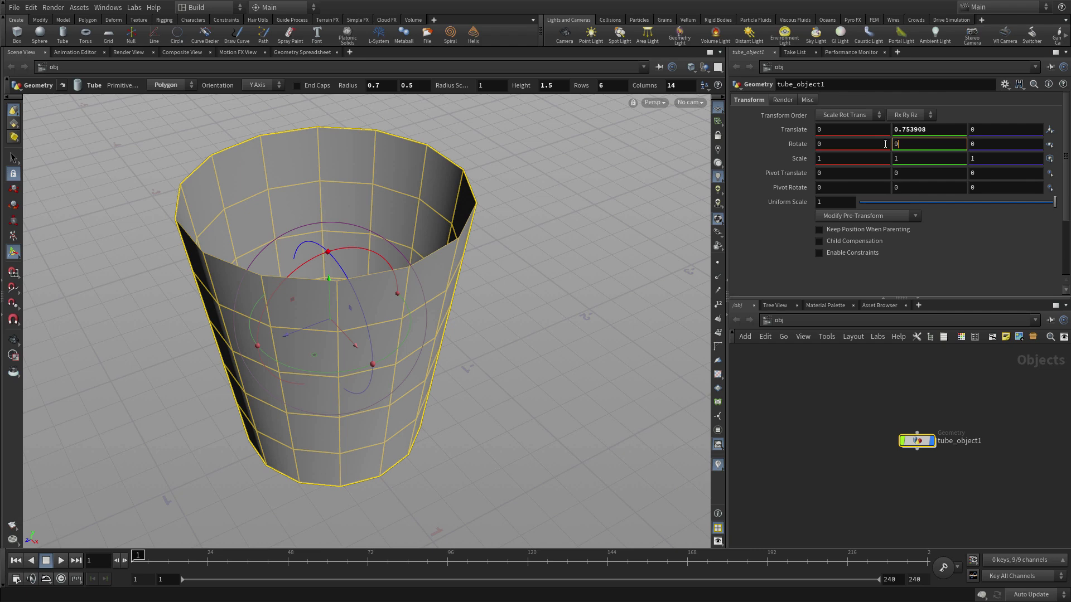
key("Return")
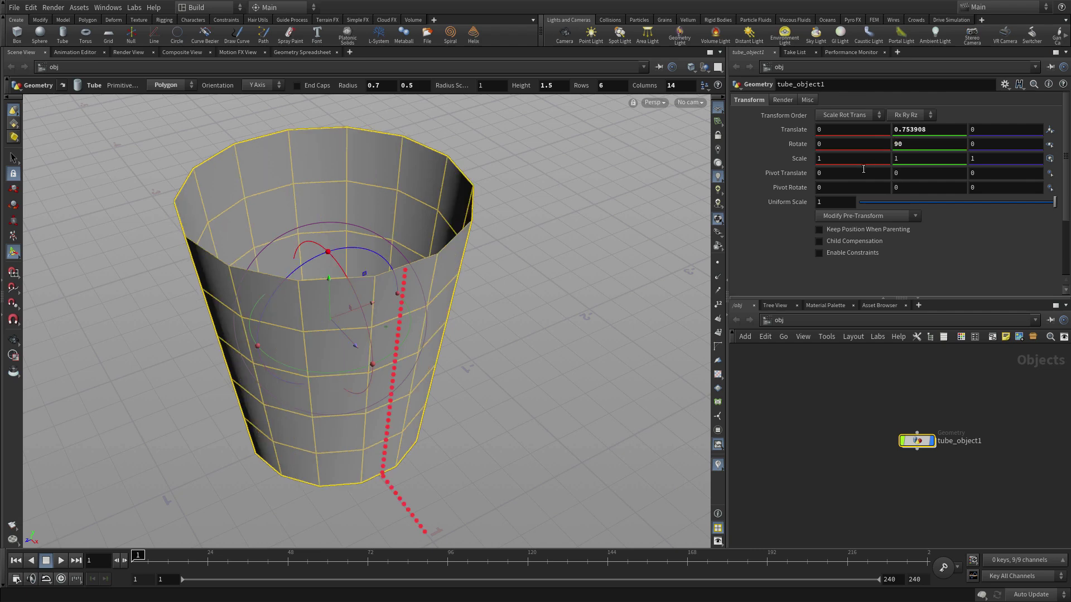
Select the edge loop around the tube's open base at geometry level and cap it with PolyFill.
left_click(13, 124)
right_click(23, 126)
left_click(34, 136)
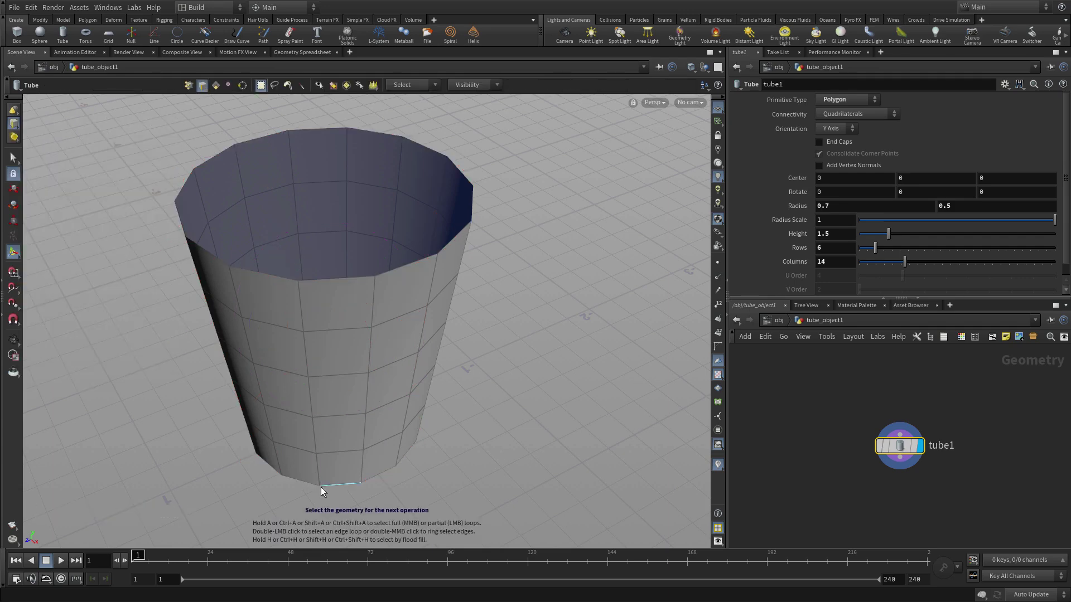
double_click(347, 483)
key("Escape")
left_click_drag(383, 461, 477, 350)
key("Return")
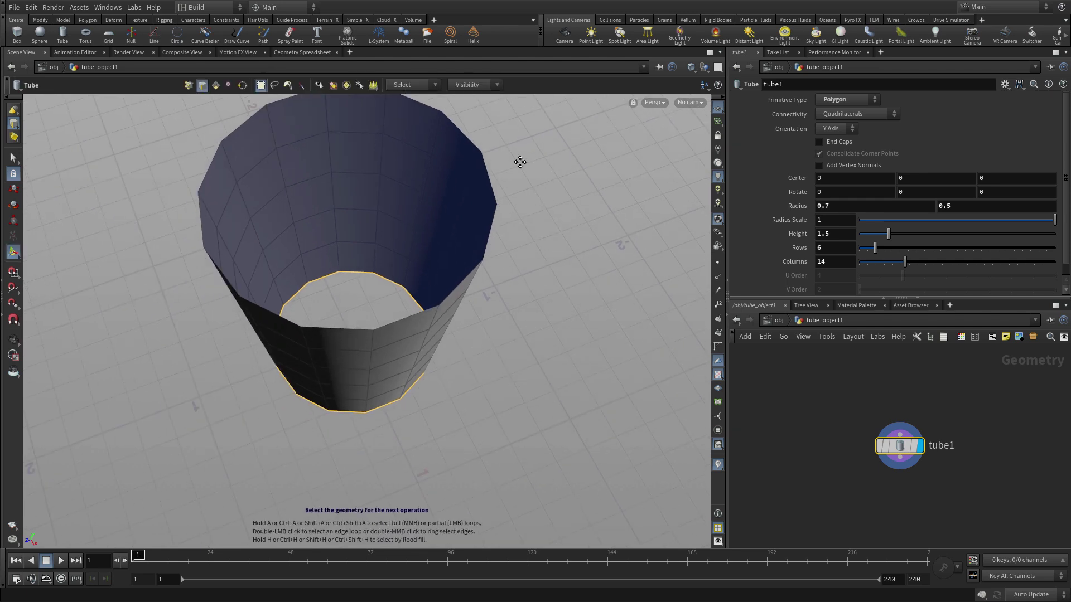
key("Tab")
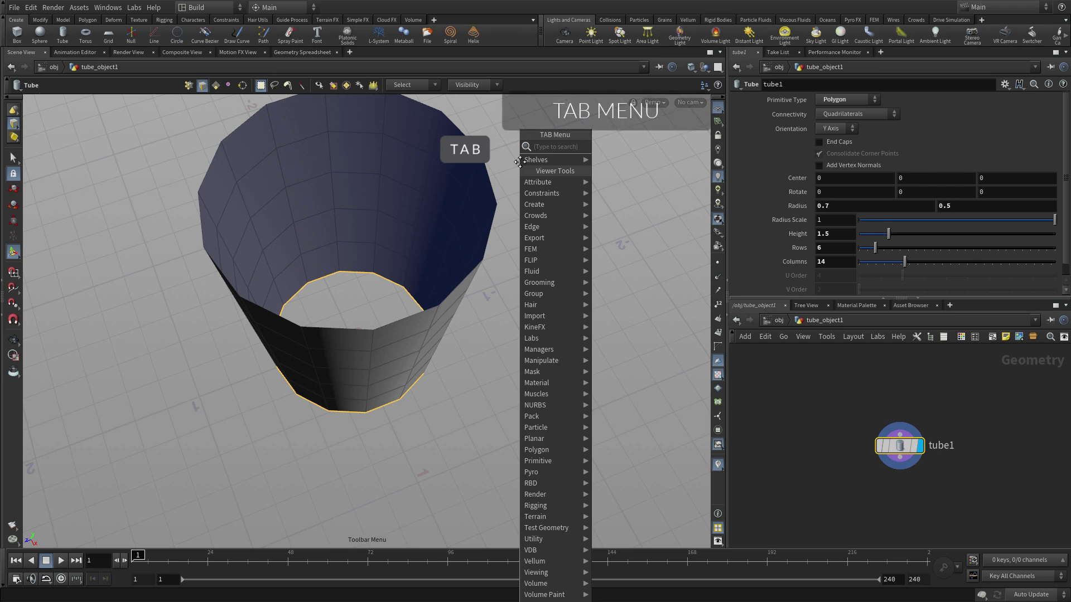
type("polyf")
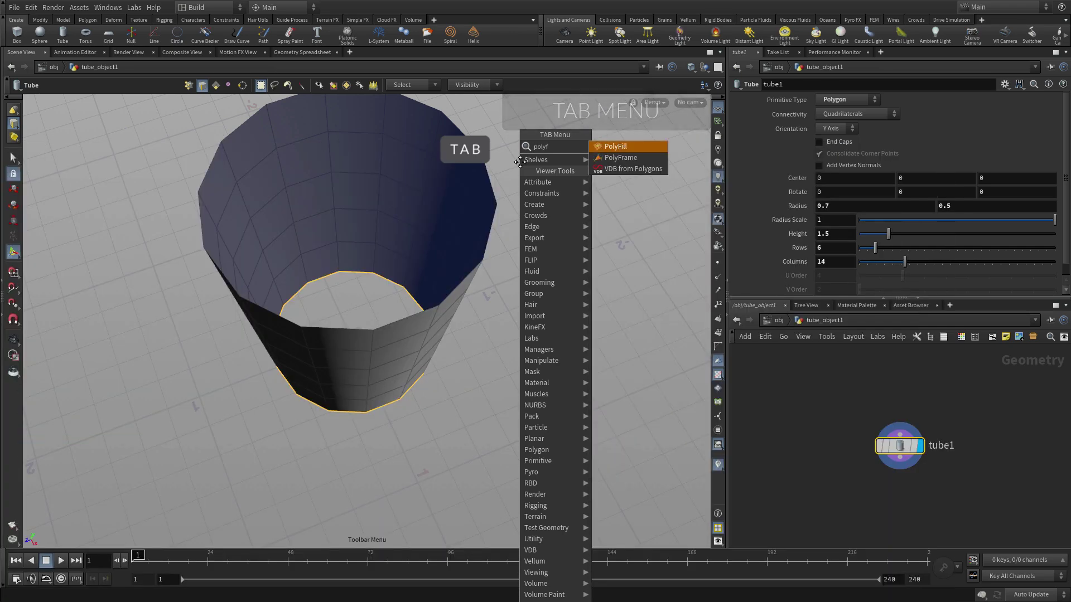
key("Return")
key("Escape")
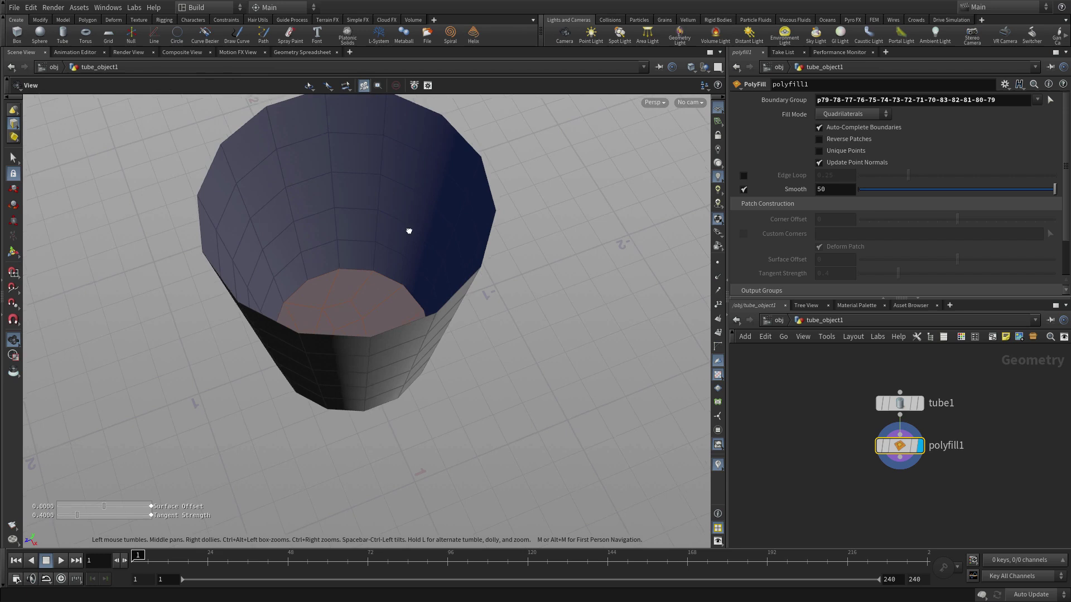
Set the PolyFill's fill mode to Quadrilateral Grid and its corner offset to -5.
left_click_drag(409, 229, 428, 275)
key("Return")
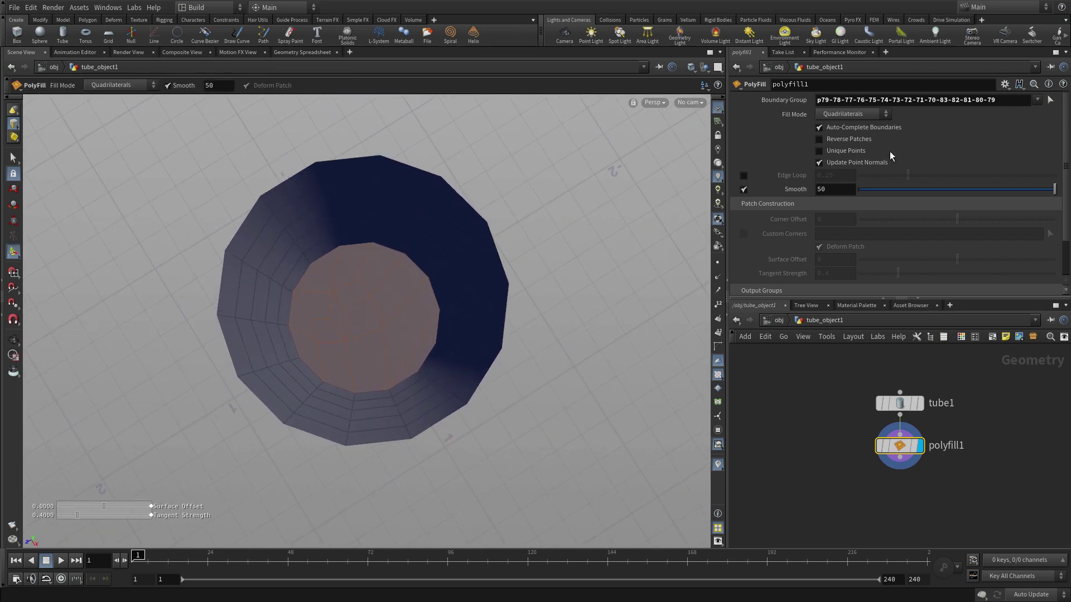
left_click(851, 114)
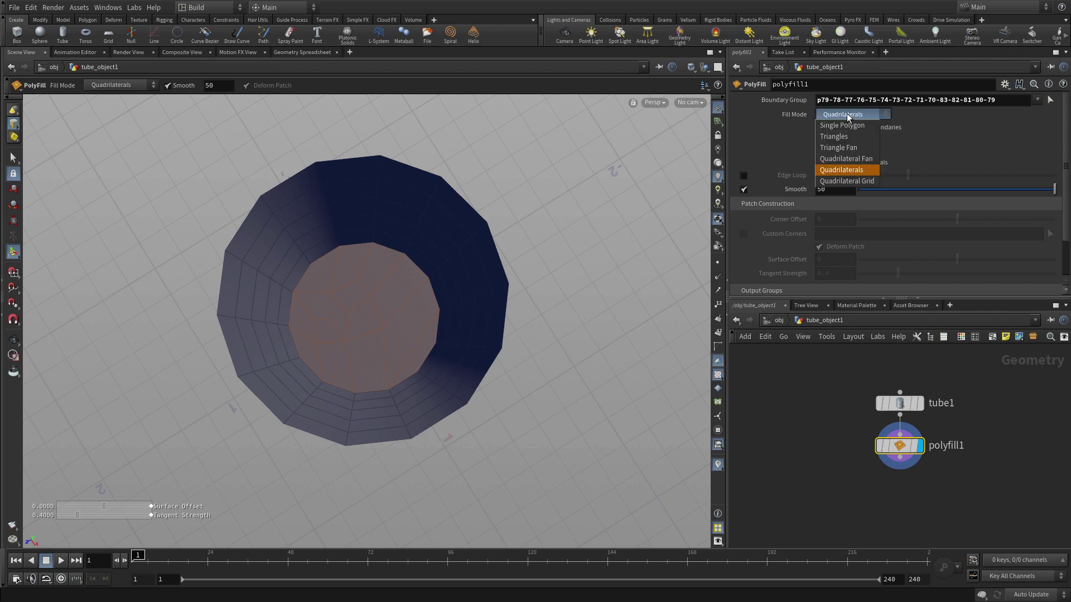
left_click(838, 182)
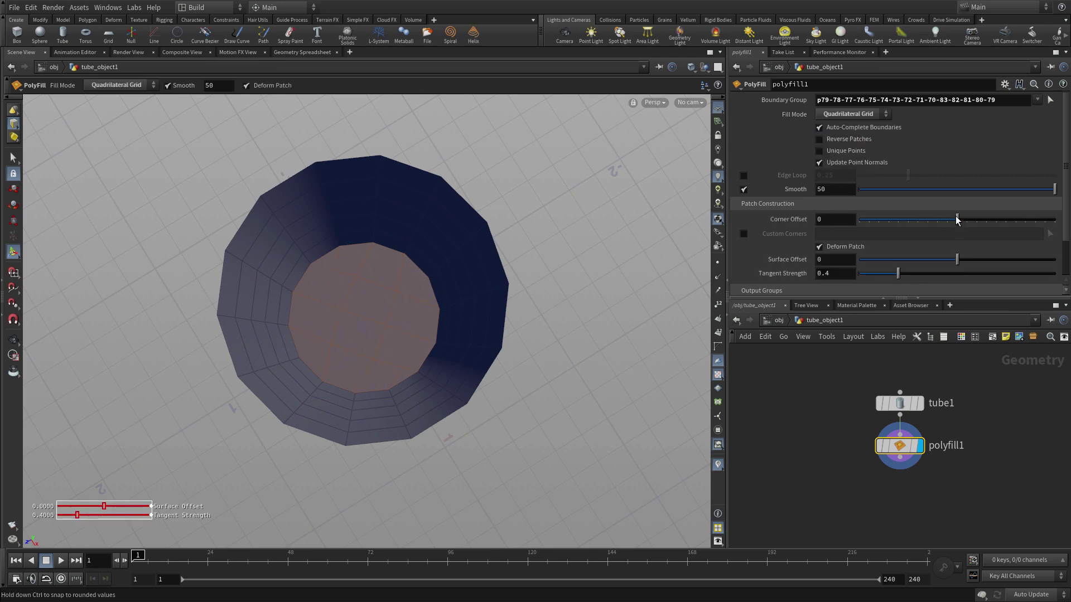
left_click_drag(957, 219, 952, 219)
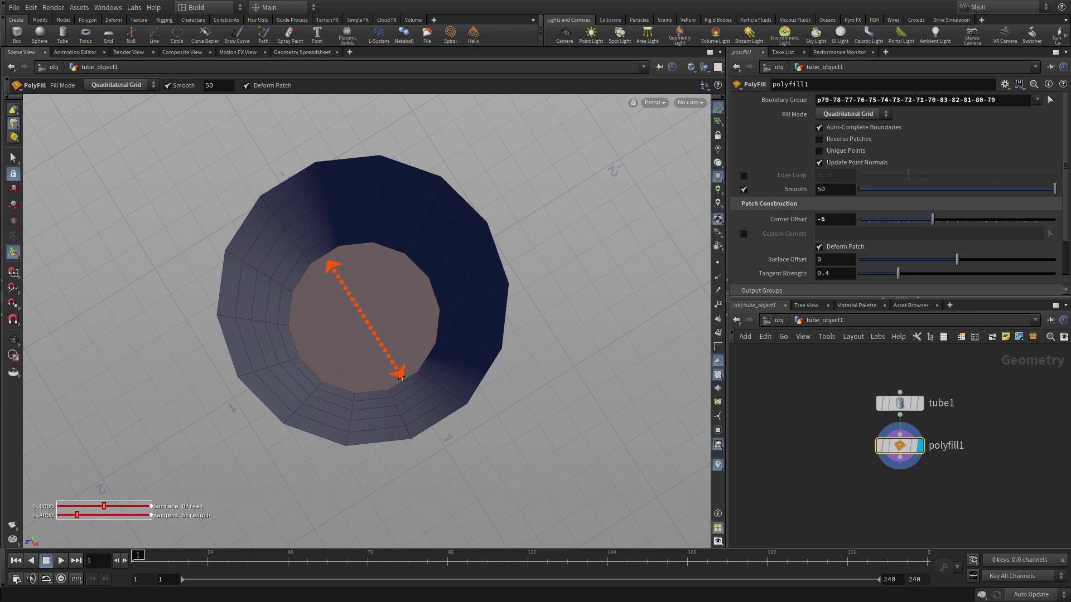
Select the two middle rows of points around the cup and scale them uniformly to about 1.2.
key("Escape")
left_click_drag(605, 397, 583, 279)
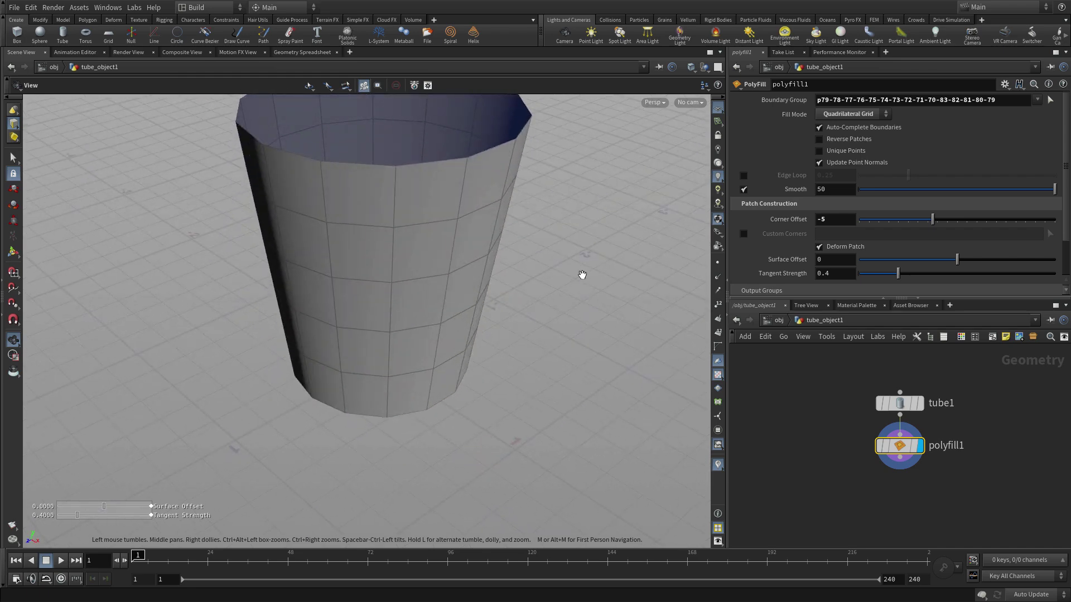
right_click_drag(582, 275, 580, 299)
left_click_drag(580, 299, 449, 321)
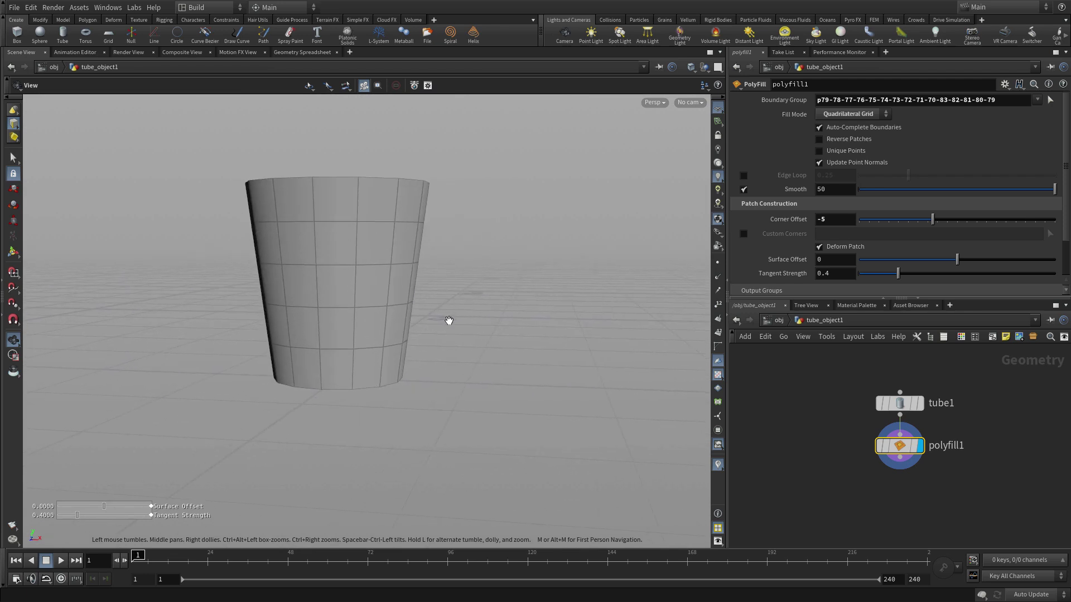
key("Return")
right_click(14, 123)
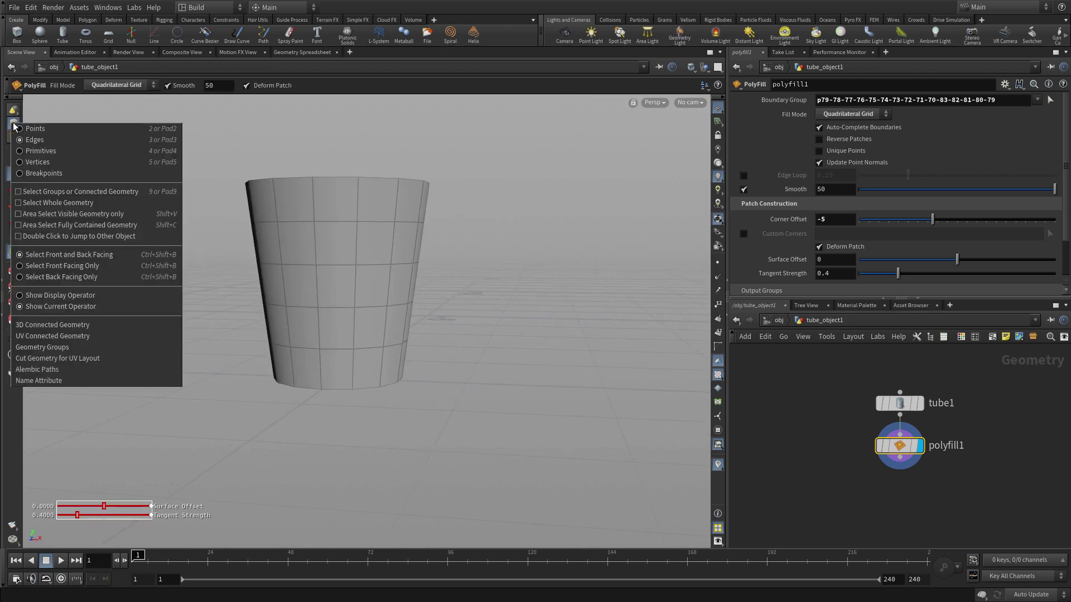
left_click(61, 130)
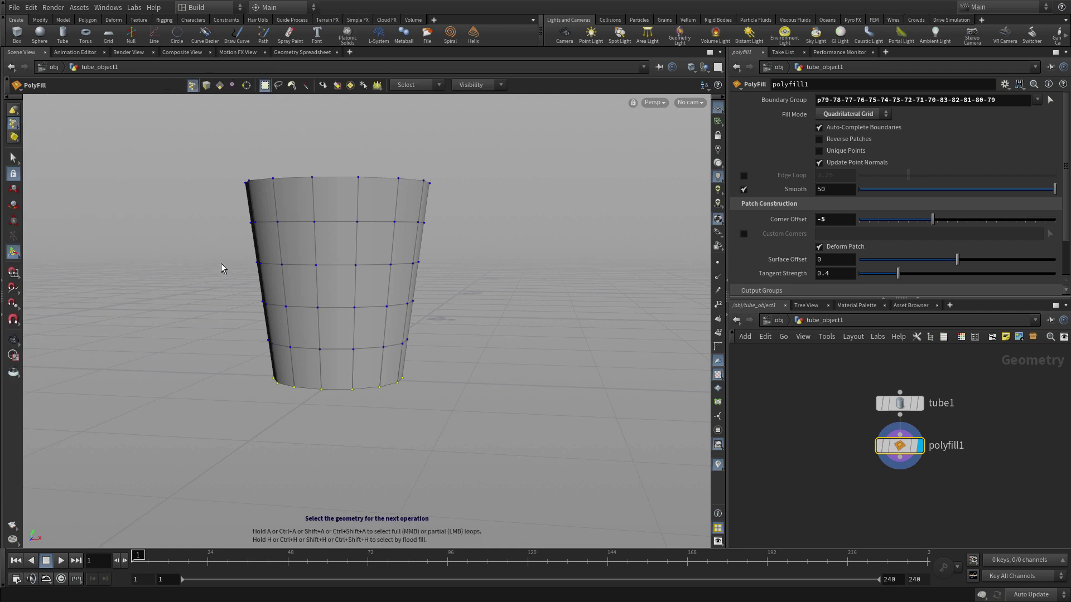
left_click_drag(236, 251, 457, 315)
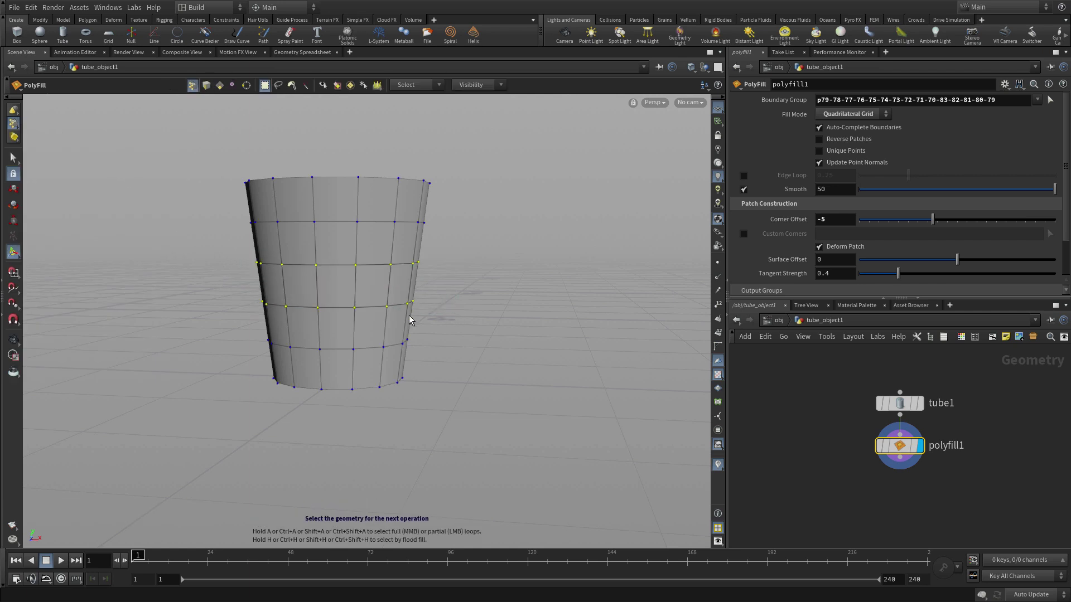
left_click(13, 222)
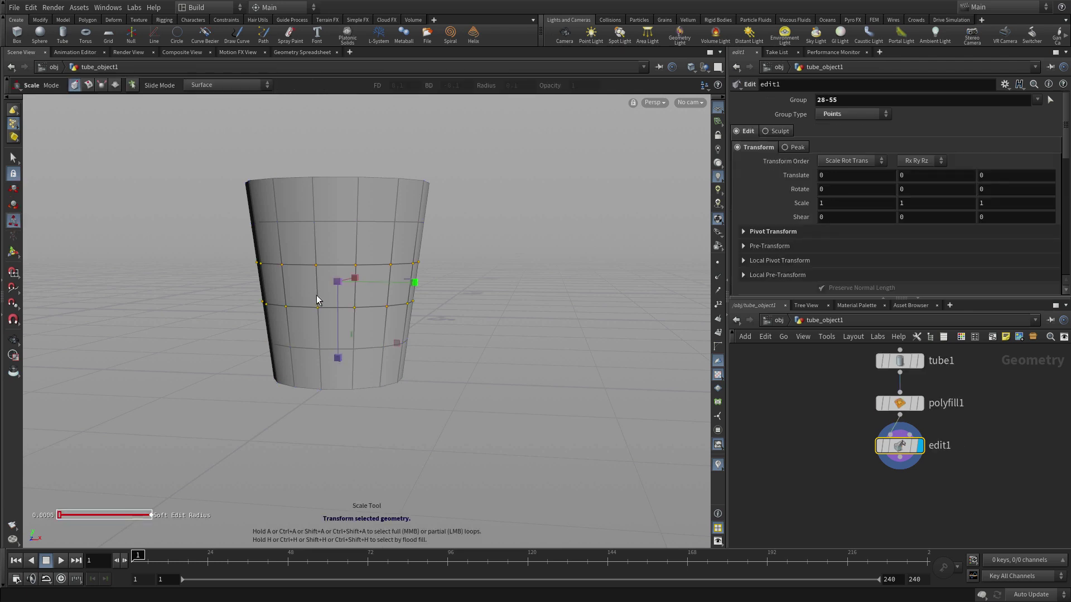
left_click_drag(337, 281, 360, 286)
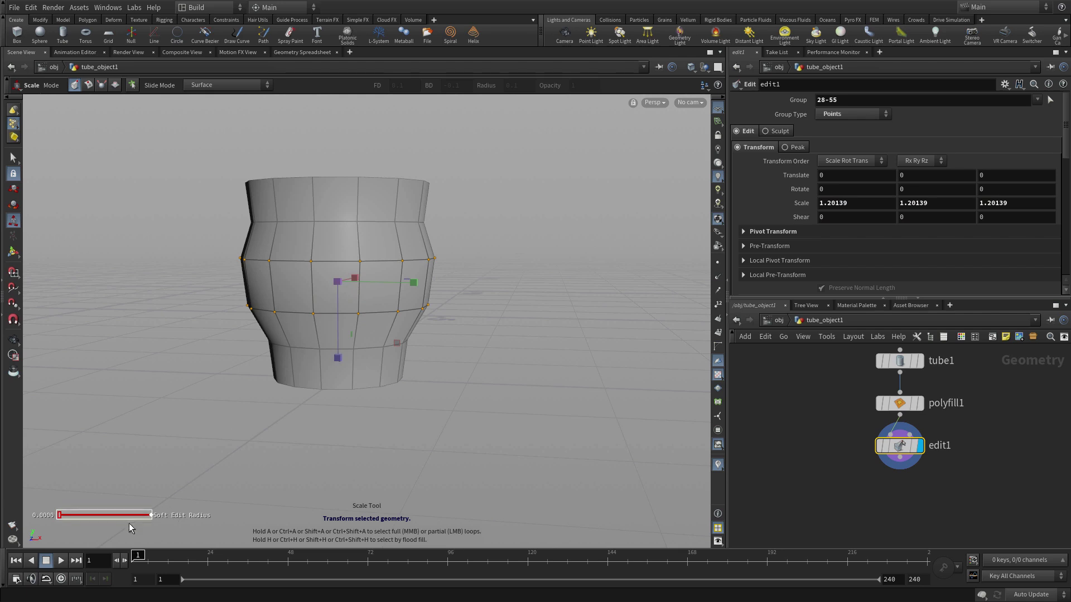
Increase the soft edit radius of the scaled points to about 0.73 to round the cup's profile.
left_click_drag(61, 518, 127, 521)
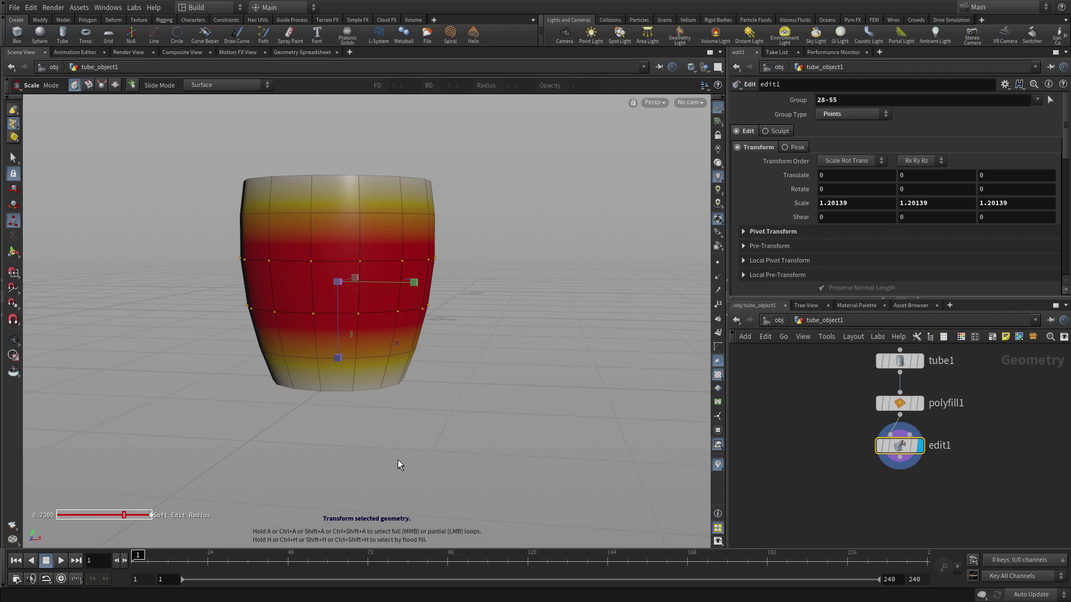
key("Escape")
left_click_drag(473, 359, 531, 378)
key("r")
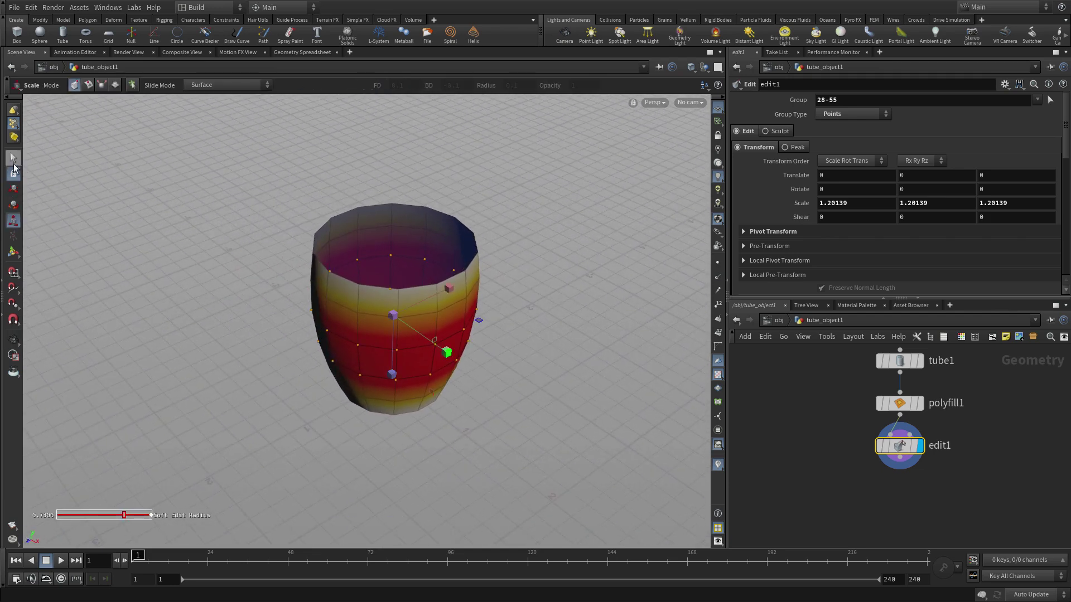
Switch to selecting primitives and select all faces of the cup.
left_click(14, 162)
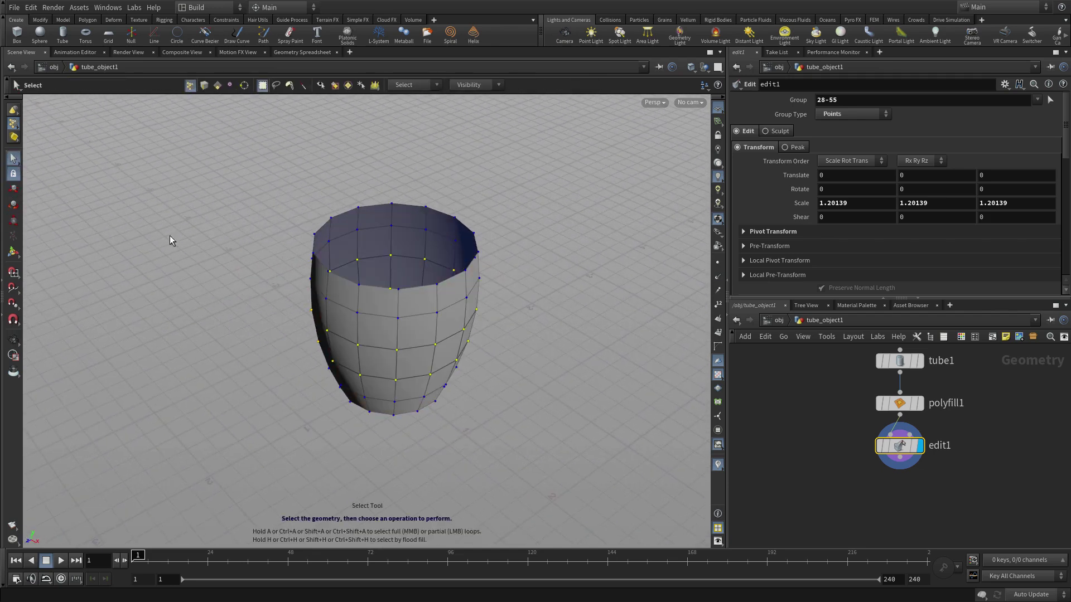
right_click(13, 123)
left_click(55, 146)
key("n")
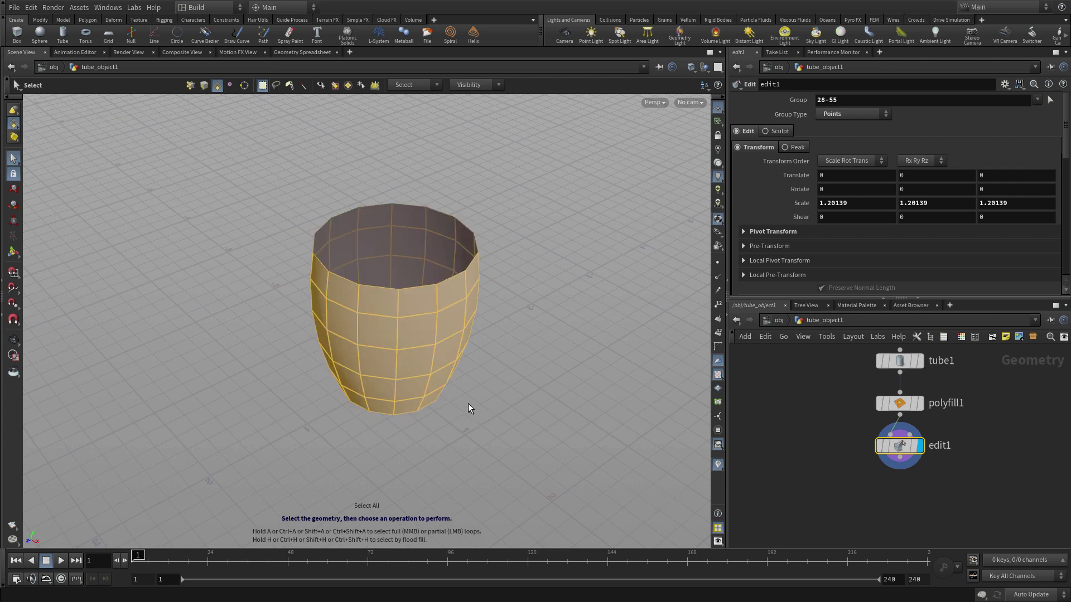
PolyExtrude the selected cup faces inward with a distance of about -0.086 to give the walls thickness.
key("c")
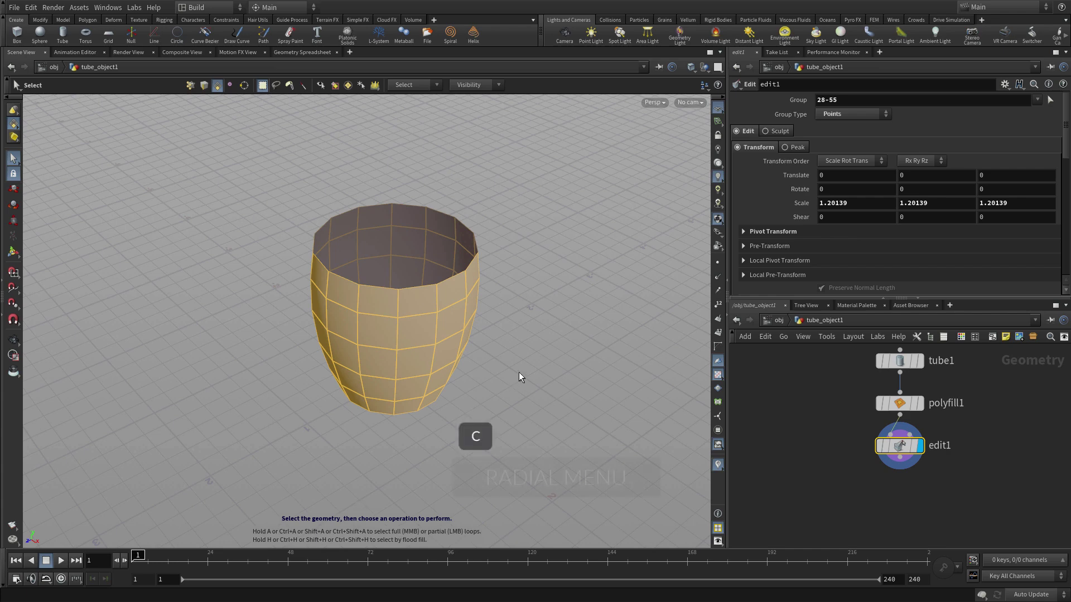
left_click(520, 334)
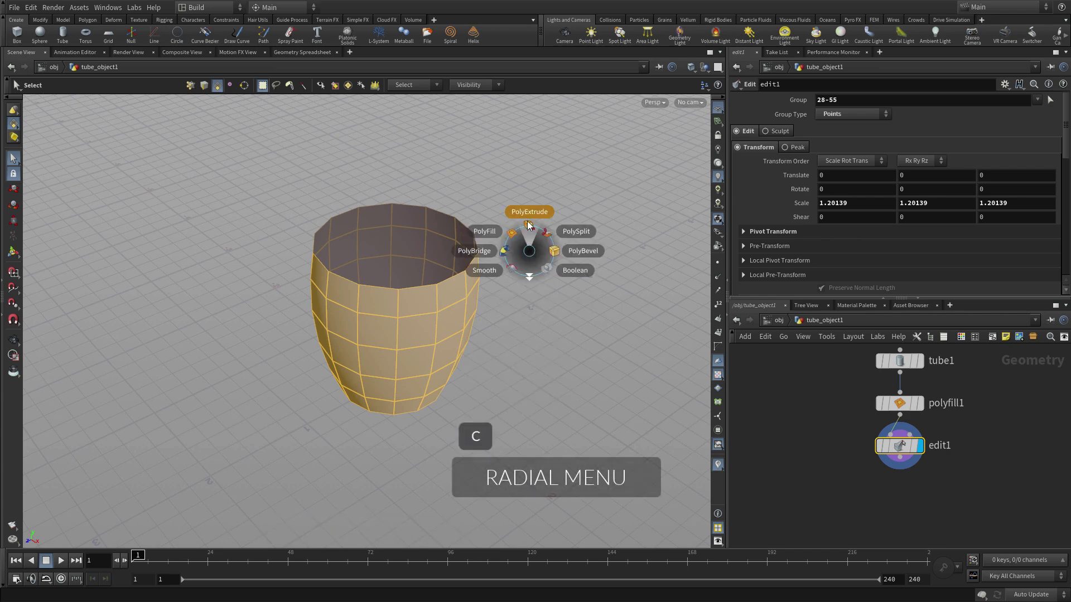
left_click(527, 216)
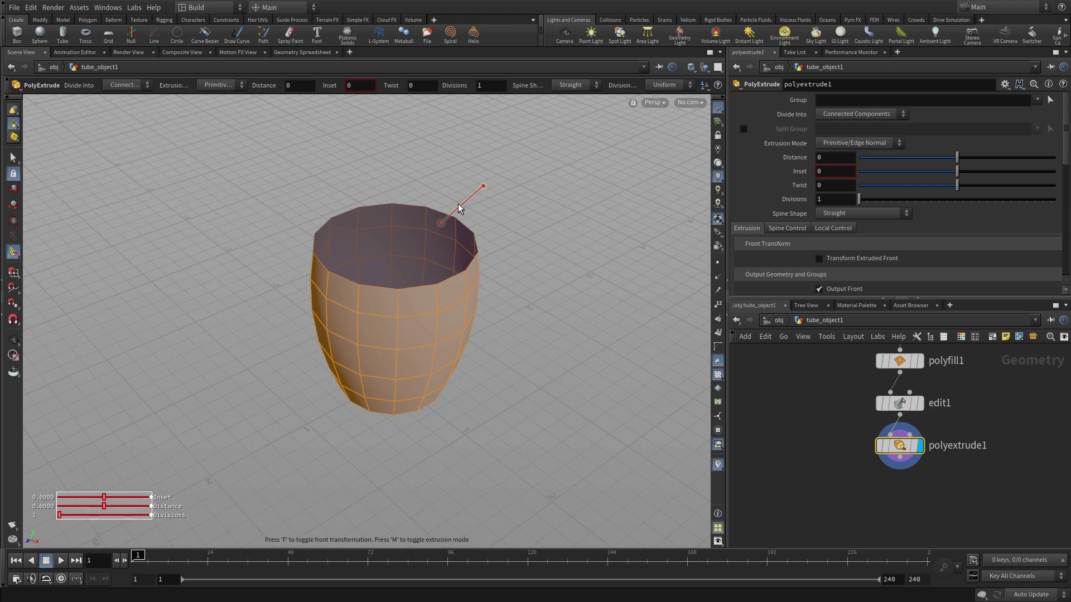
left_click_drag(460, 203, 456, 208)
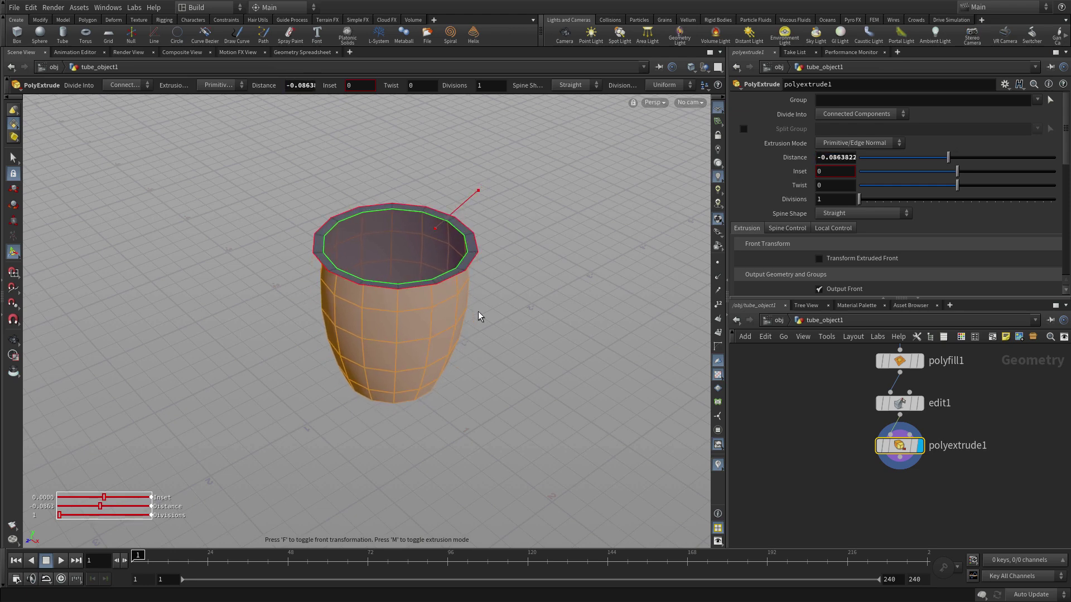
Enable Output Back on the PolyExtrude so the cup keeps its outer surface.
key("Escape")
left_click_drag(477, 311, 547, 313)
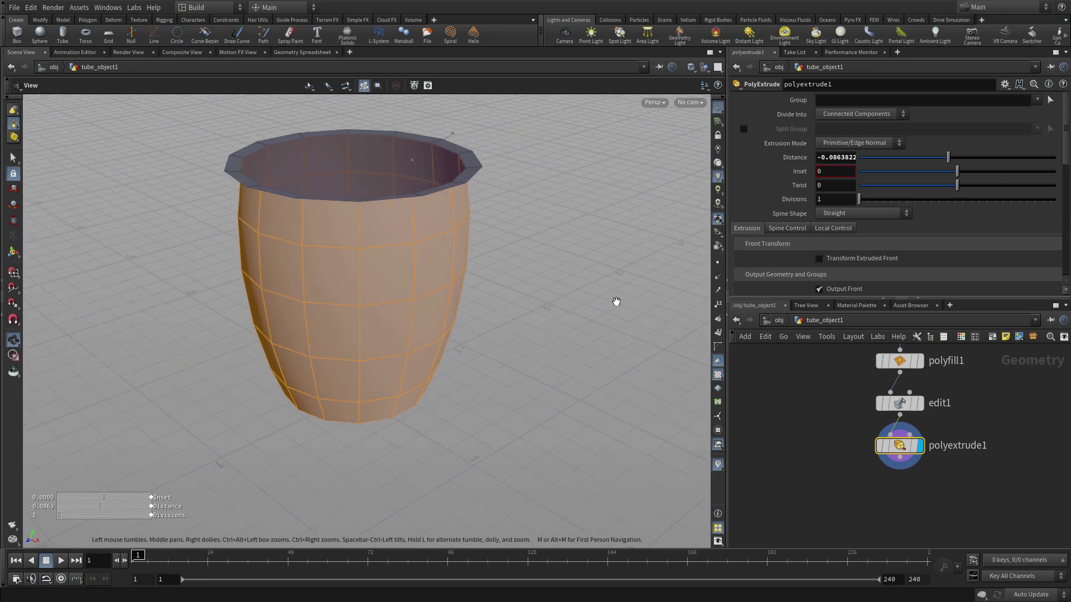
key("Return")
scroll(893, 232, "down", 2)
left_click(845, 262)
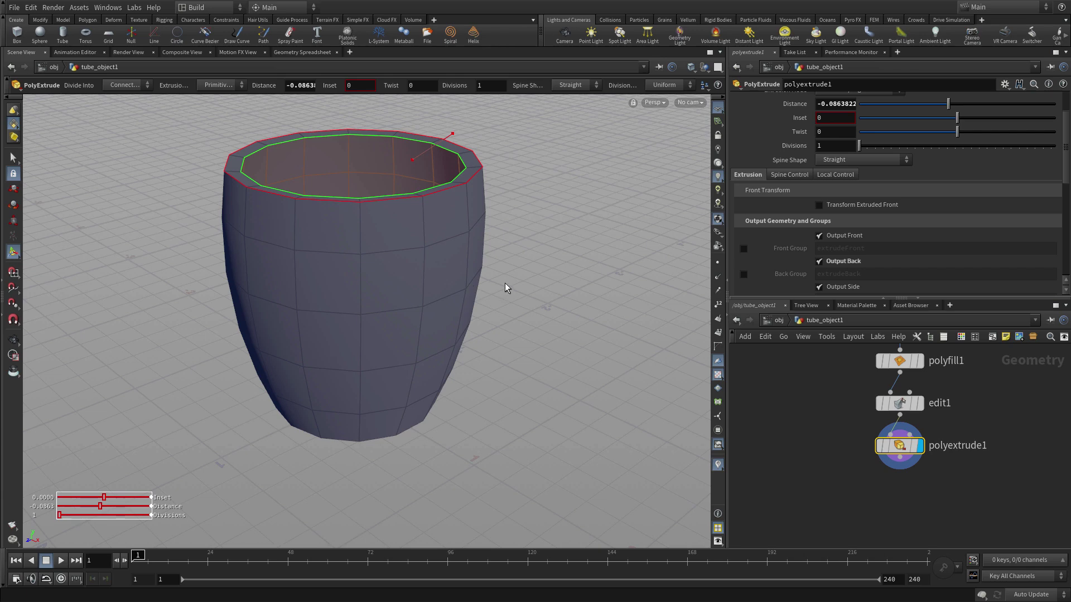
Select all faces of the thickened cup and apply a Reverse operation to flip their normals.
key("n")
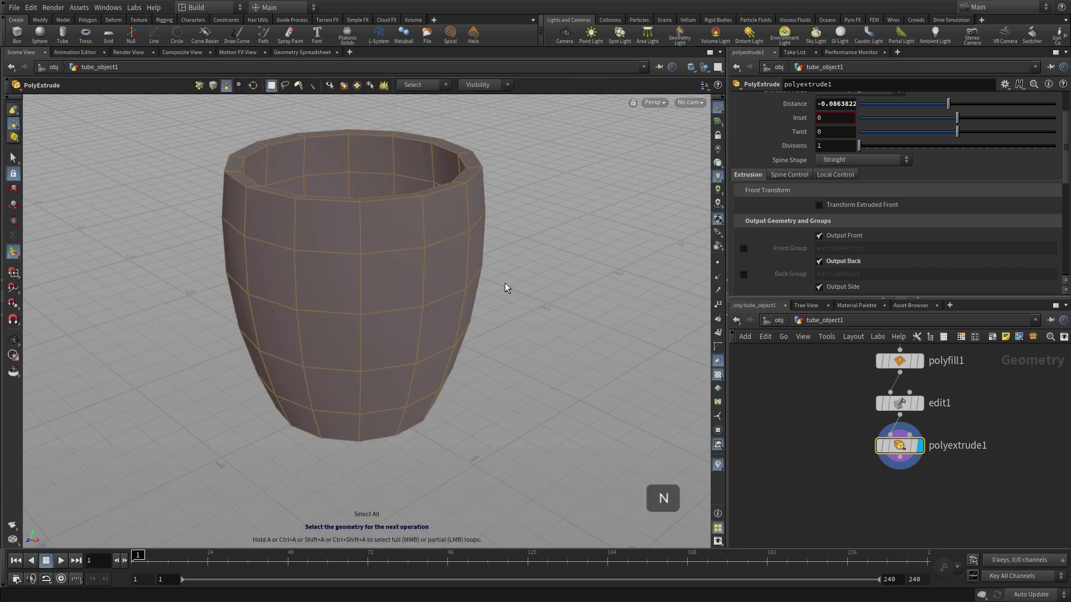
key("Tab")
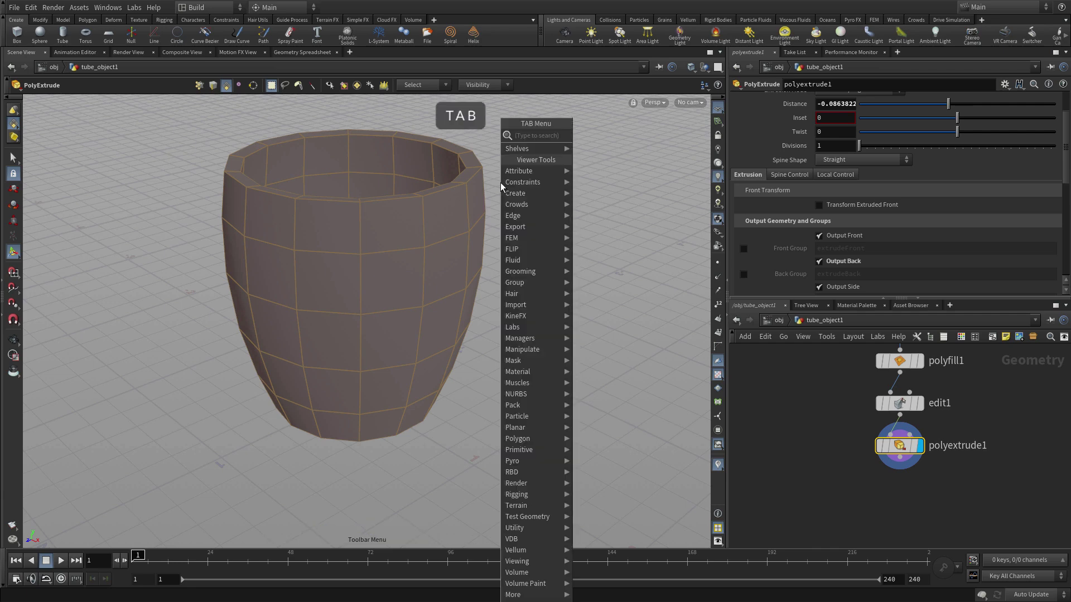
type("reverse")
key("Return")
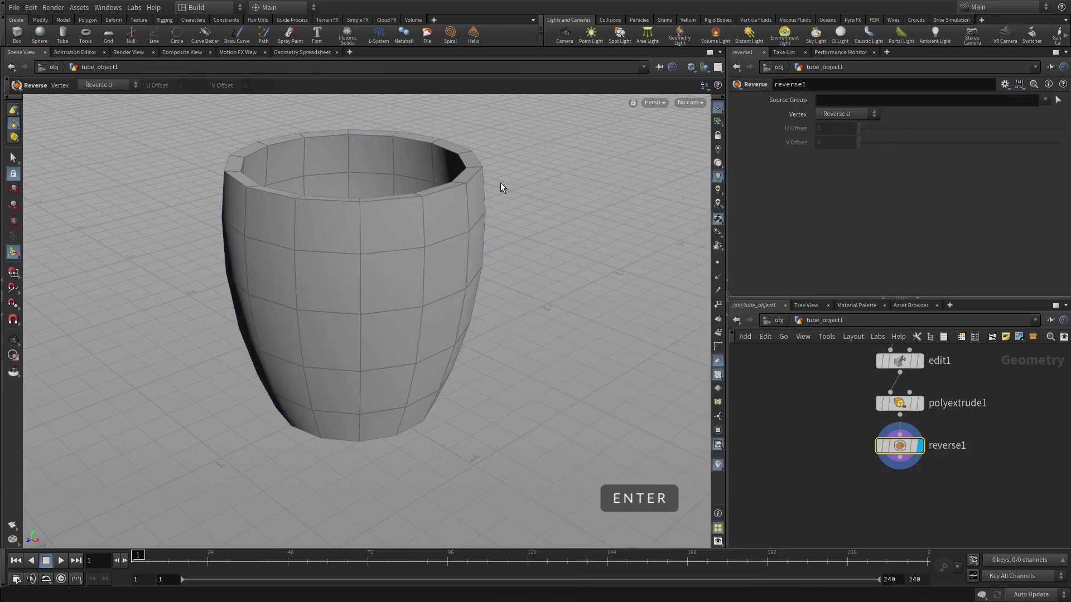
Use PolyBridge to connect an outer side face in the second row from the rim to the face two rows below it.
key("Escape")
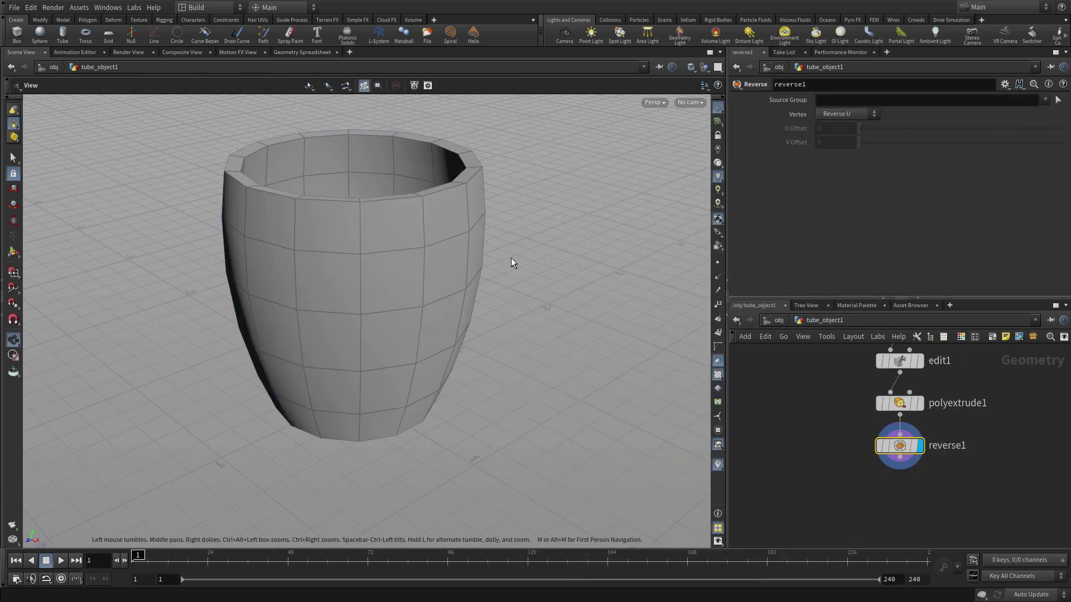
left_click_drag(509, 263, 524, 232)
middle_click_drag(569, 258, 361, 254)
right_click_drag(362, 254, 380, 248)
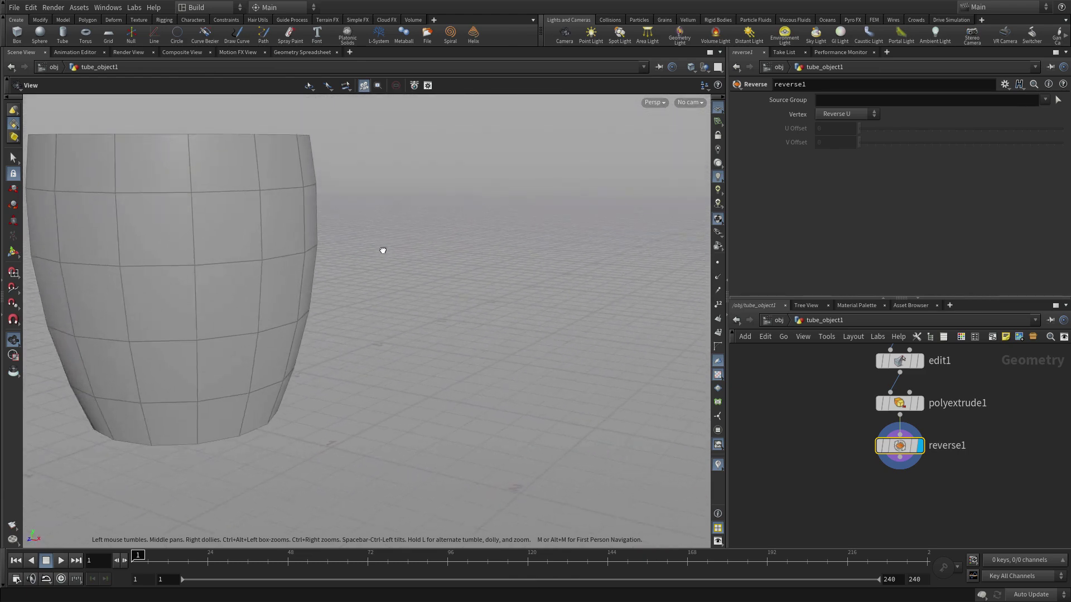
key("Return")
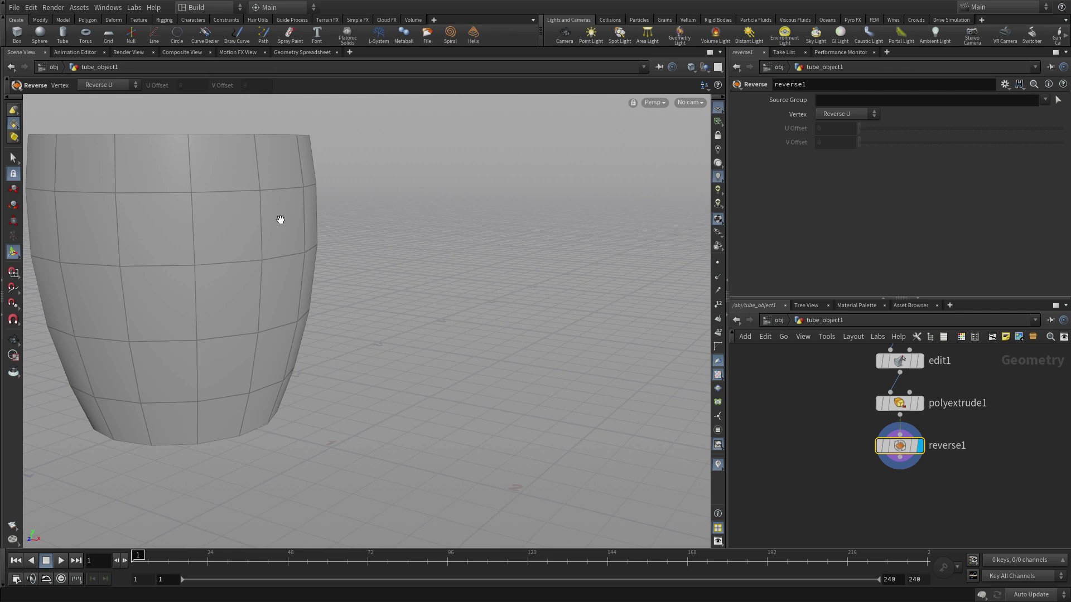
key("Escape")
key("s")
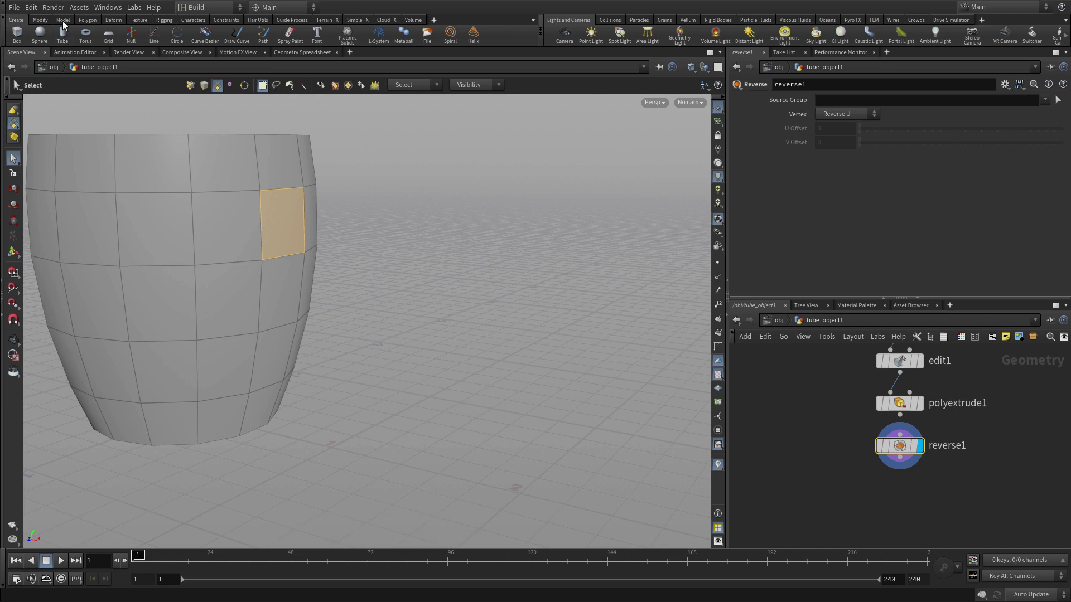
left_click(88, 20)
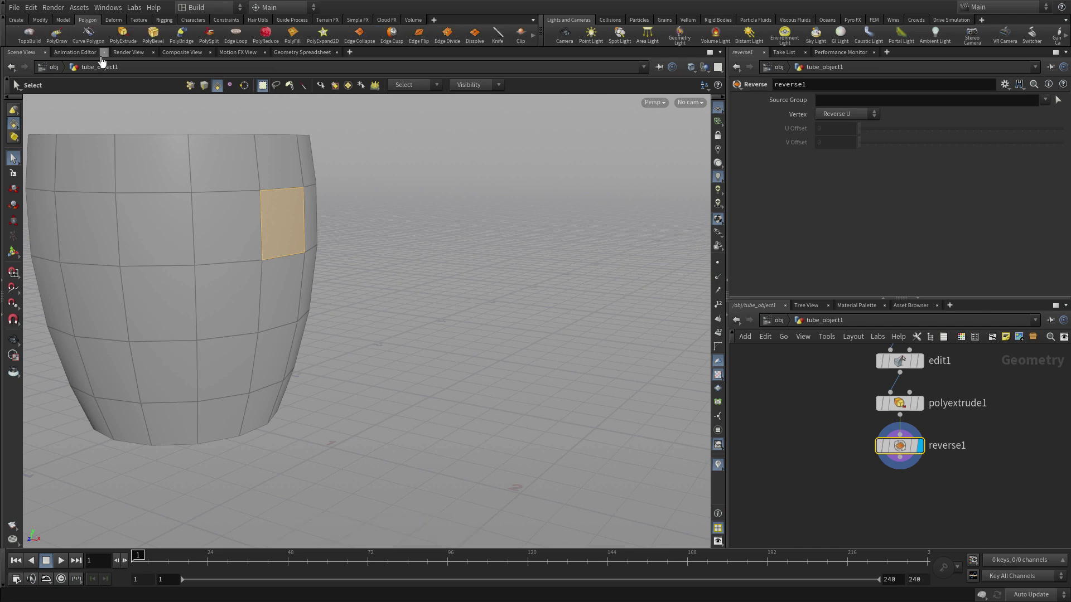
left_click(182, 34)
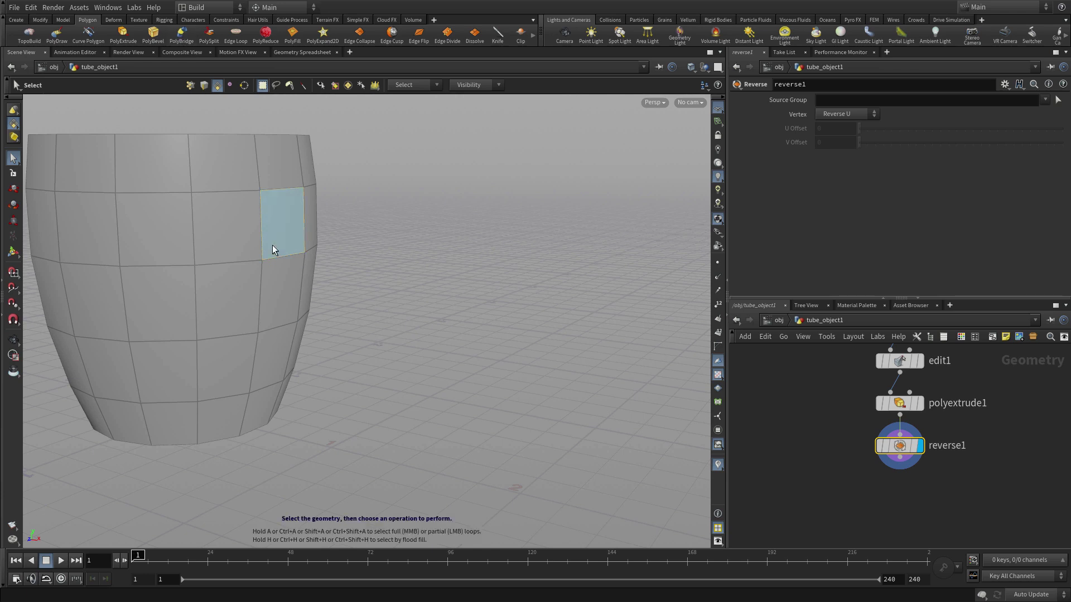
left_click(407, 240)
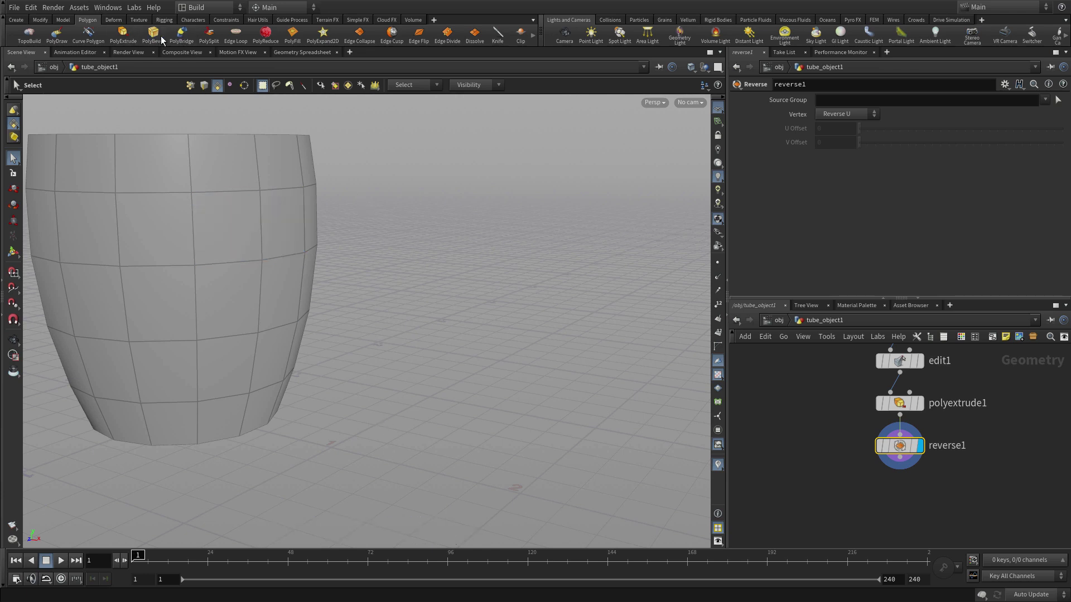
left_click(179, 35)
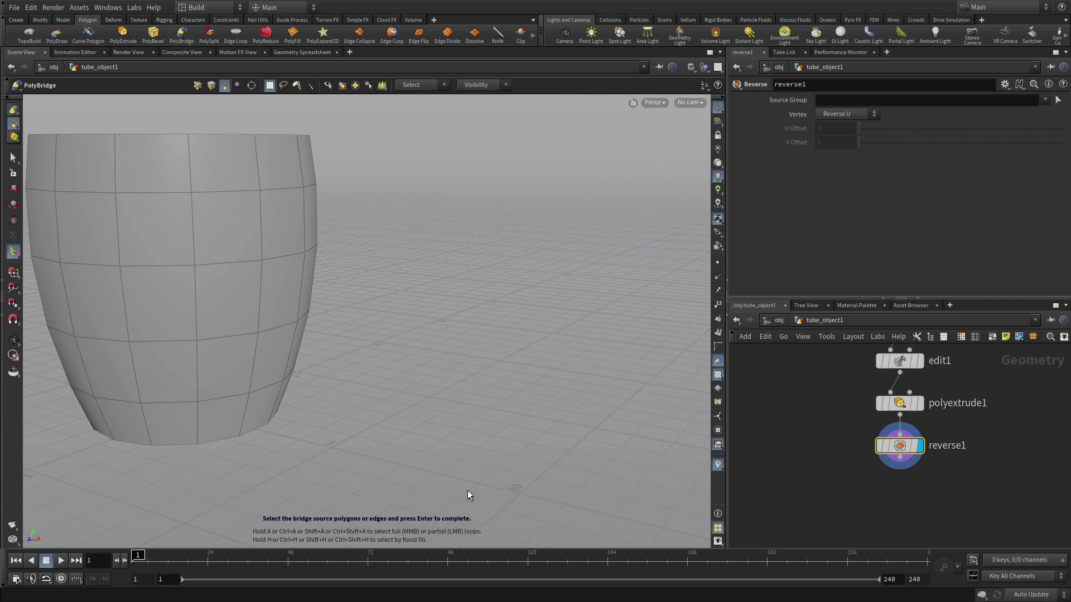
left_click(292, 212)
key("Return")
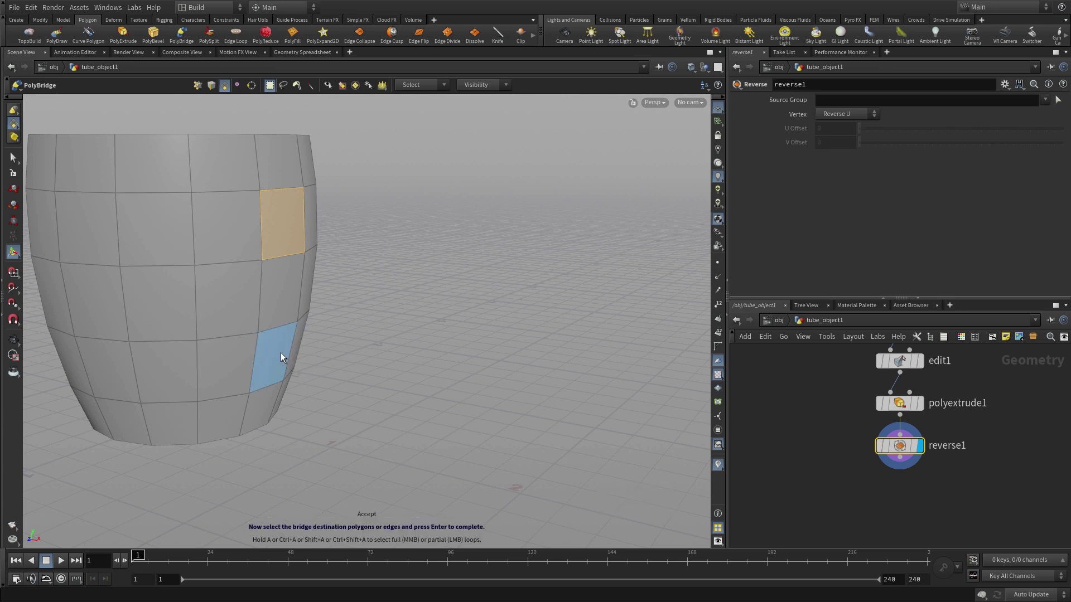
key("Return")
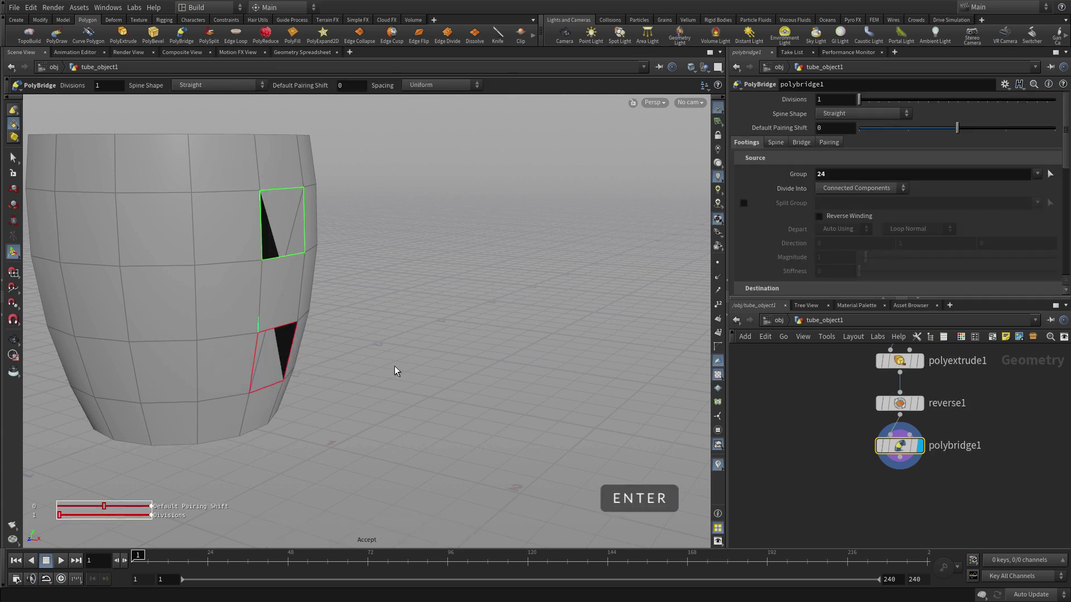
Set the PolyBridge divisions to 10 and its spine shape to Curved.
left_click(817, 99)
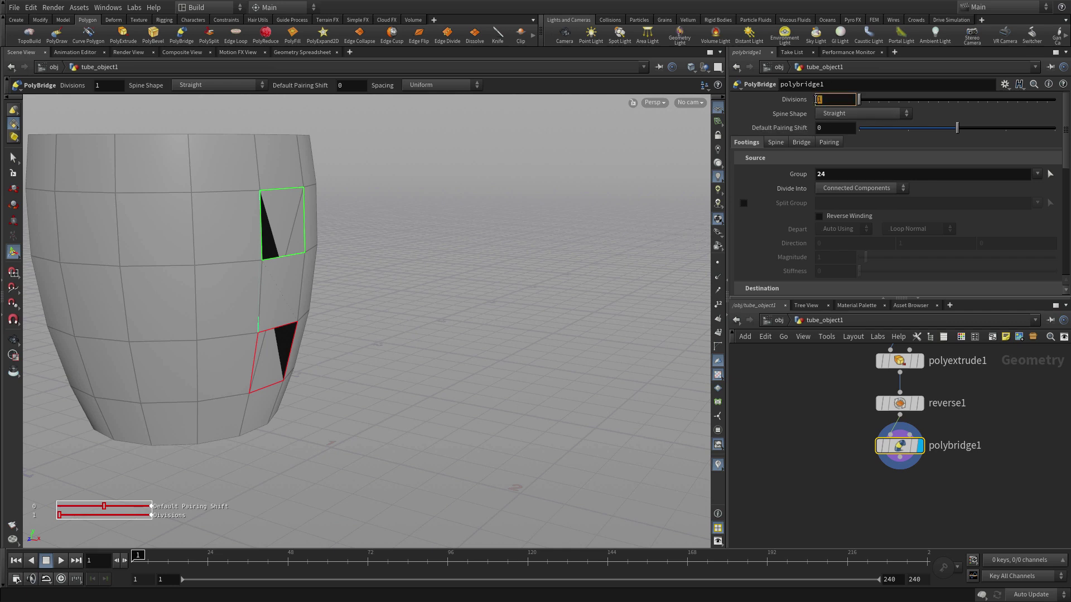
key("Return")
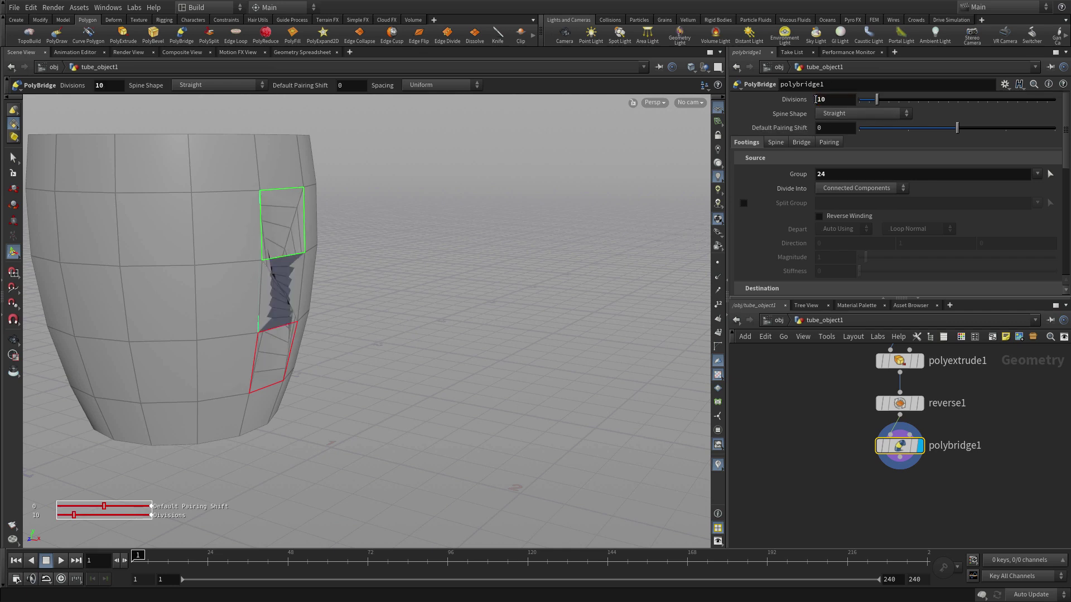
left_click(859, 113)
left_click(842, 119)
Set the bridge's source magnitude to 3 and its destination magnitude to 2.
scroll(855, 236, "down", 2)
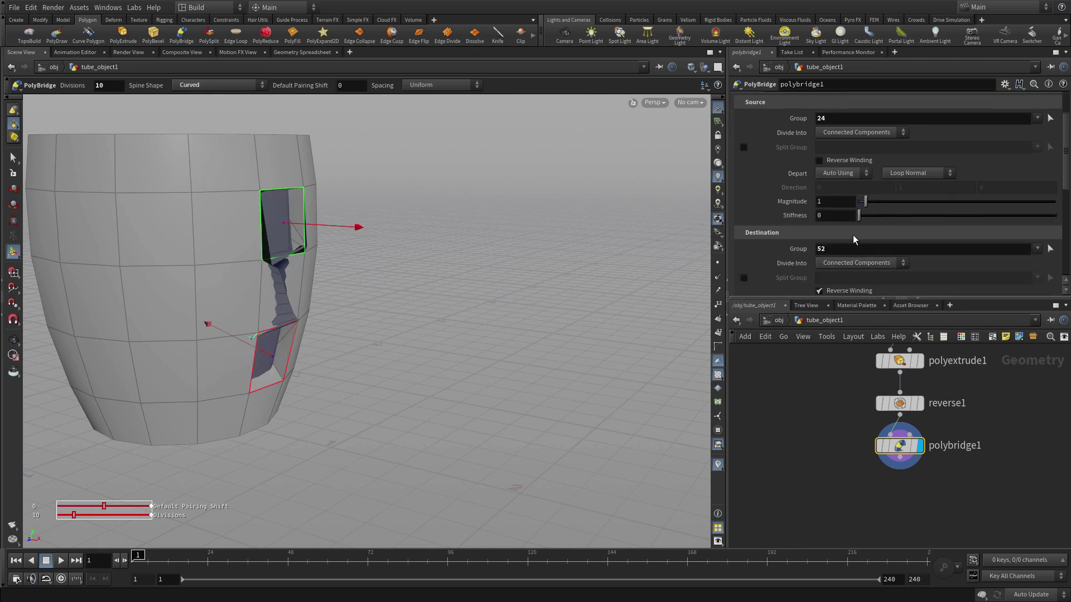
left_click(803, 202)
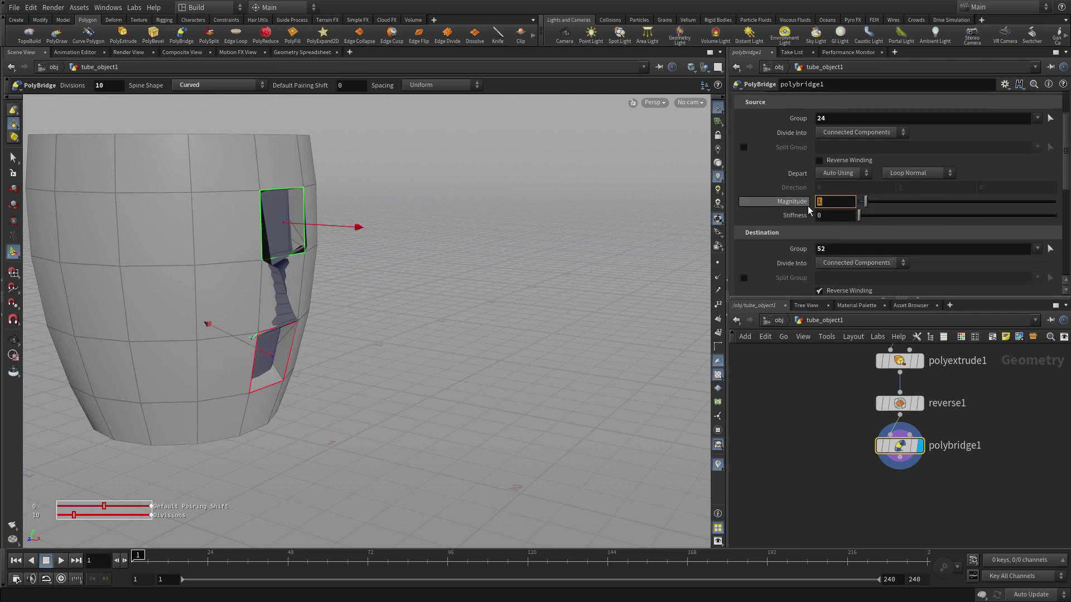
type("3")
scroll(834, 212, "down", 2)
scroll(835, 211, "down", 2)
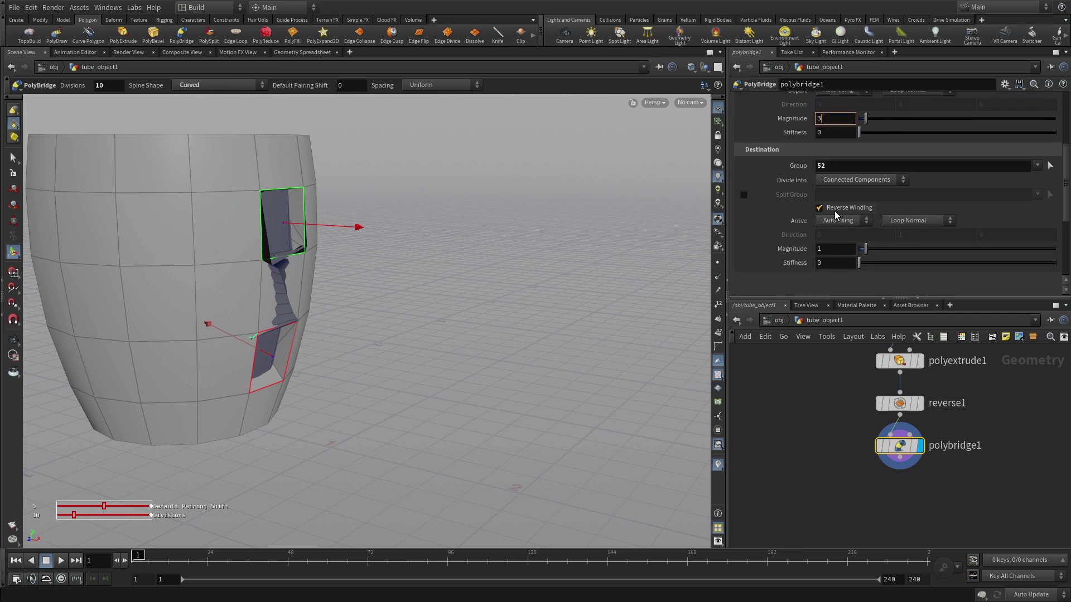
left_click(813, 250)
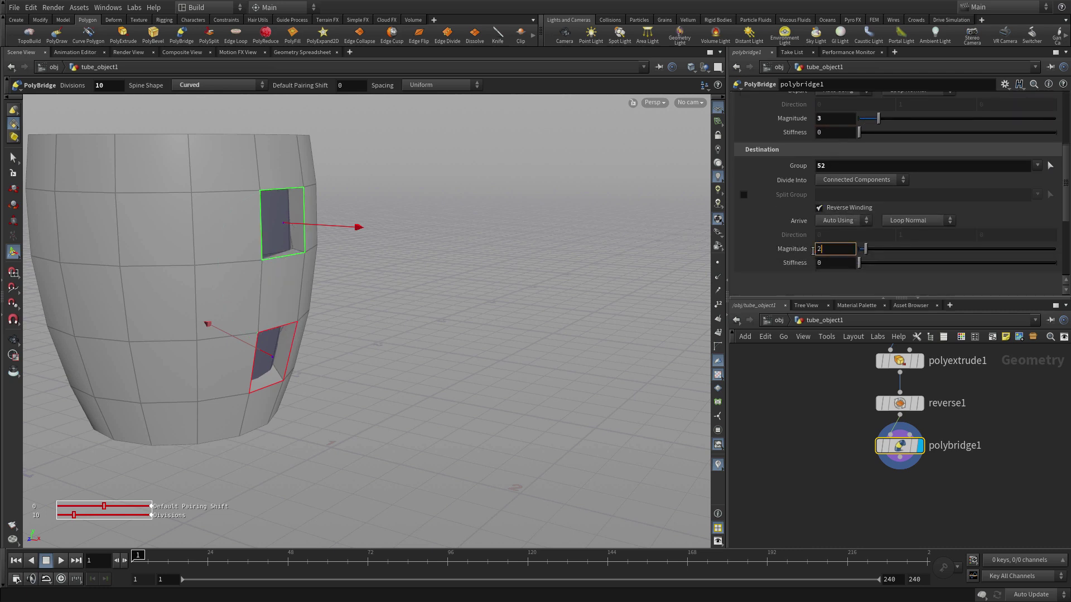
type("2")
key("Return")
key("Escape")
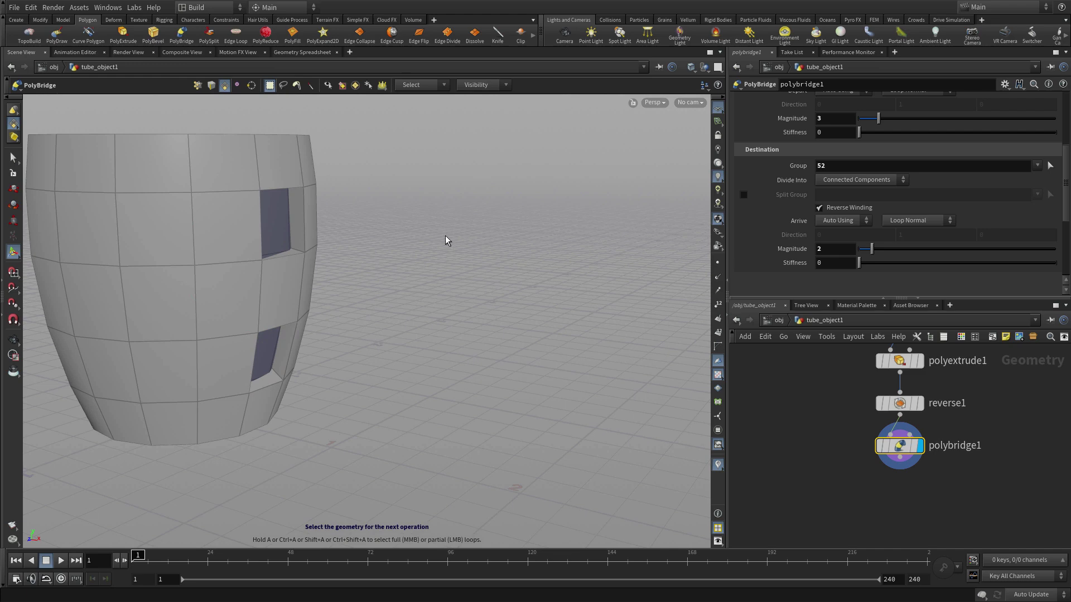
Set the bridge's Default Pairing Shift to 1 to untwist the handle.
key("Escape")
left_click_drag(427, 226, 407, 300)
key("Return")
scroll(849, 162, "up", 4)
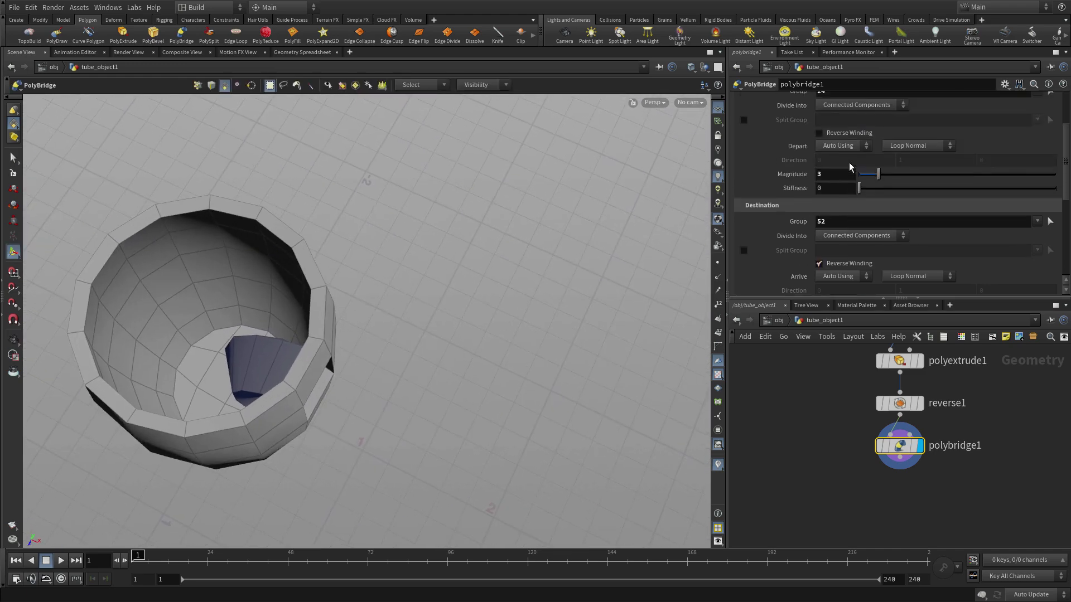
scroll(848, 162, "up", 2)
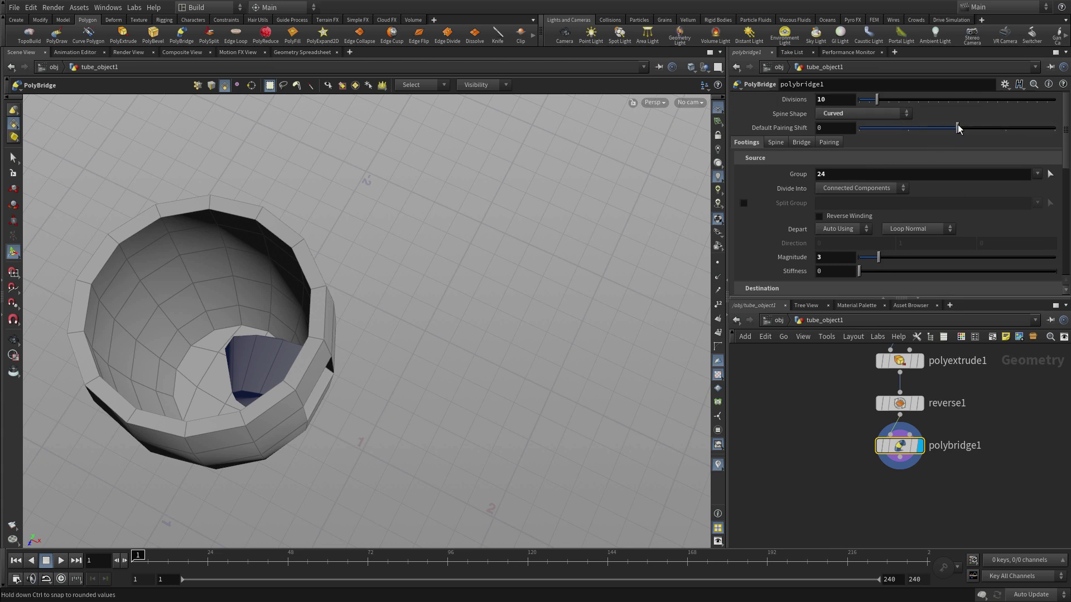
left_click_drag(958, 127, 1006, 128)
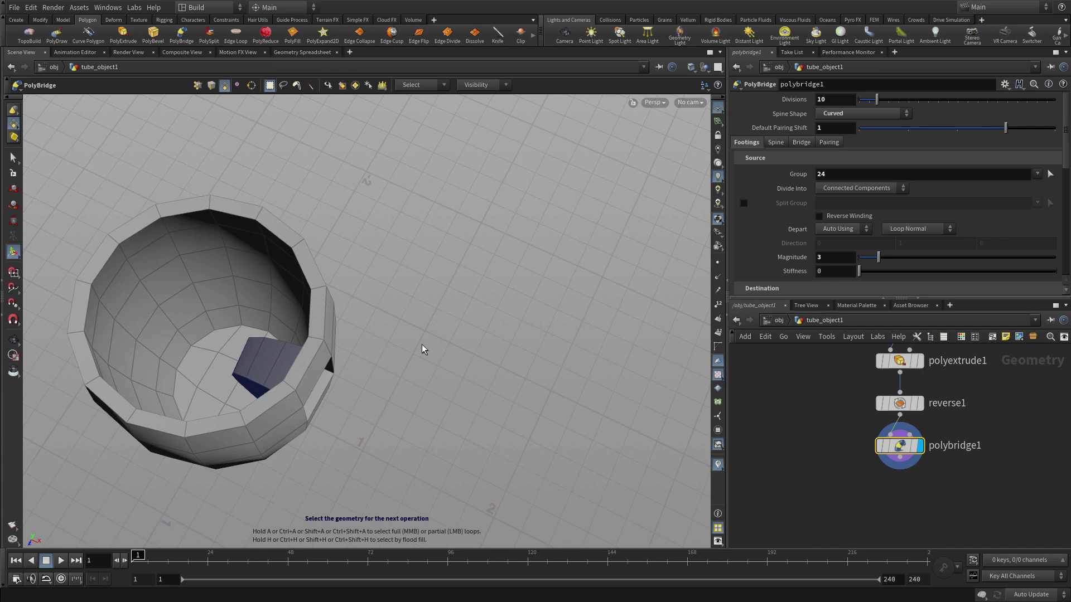
Change the bridge source's depart direction from Loop Normal to Explicit Direction.
left_click_drag(423, 349, 457, 275, "alt")
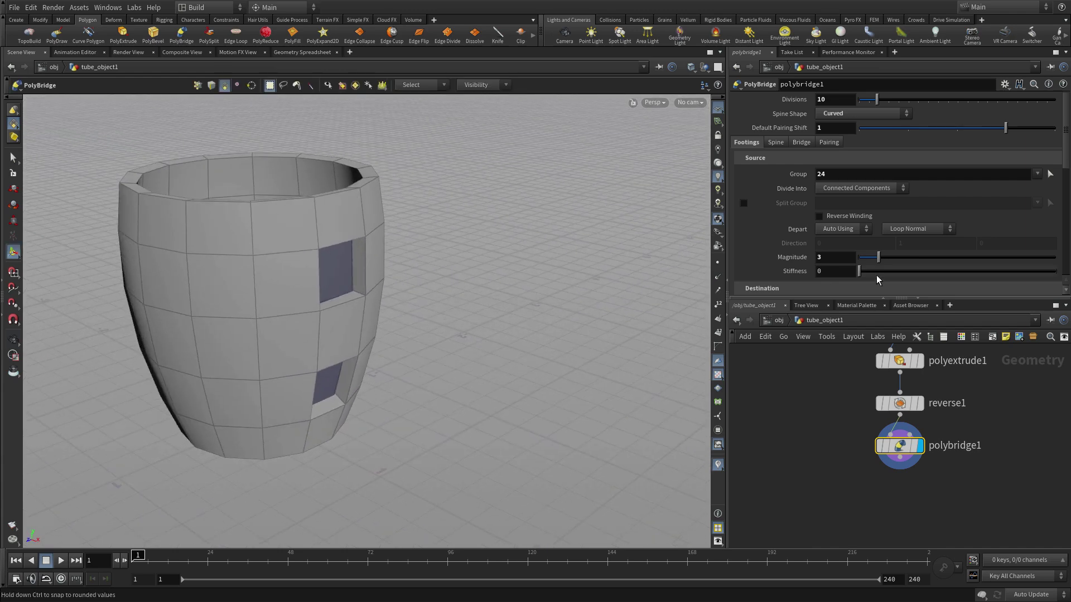
scroll(881, 236, "down", 1)
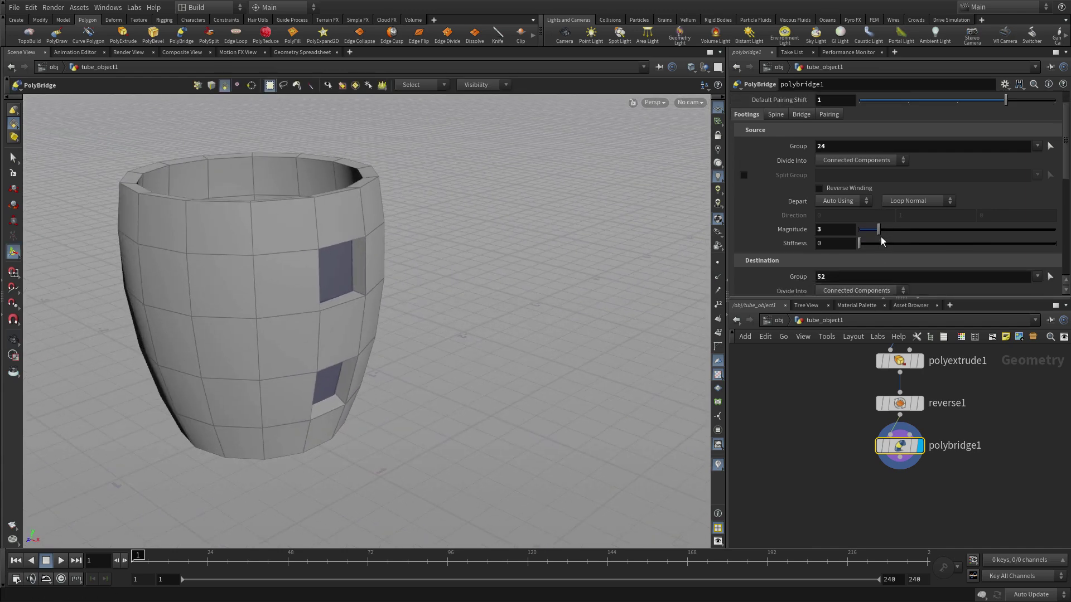
left_click(899, 204)
left_click(904, 212)
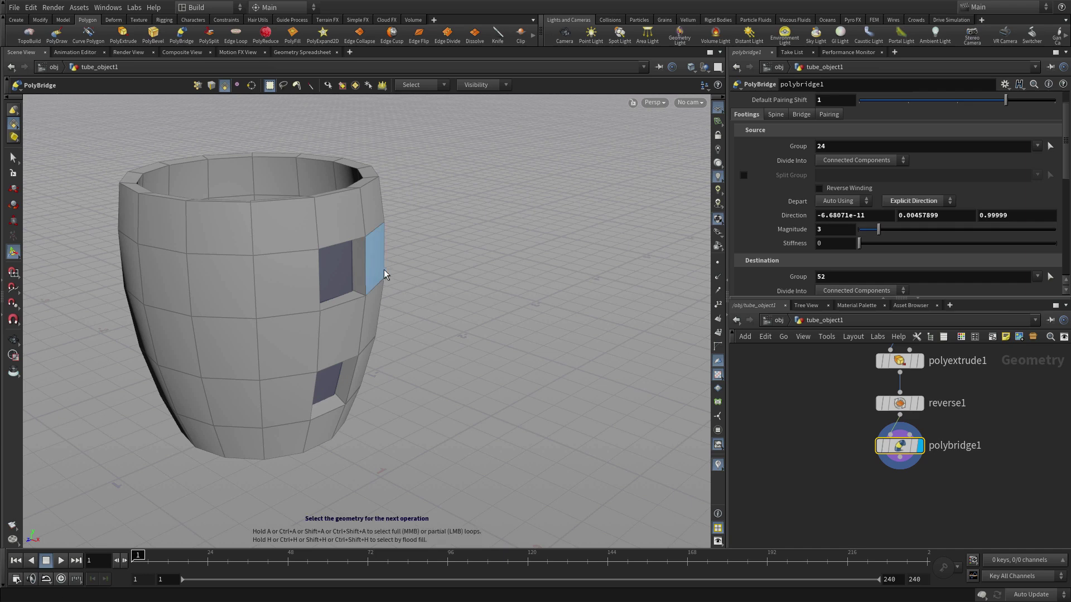
Turn off secure selection and show the PolyBridge handles on the cup's side.
key("Escape")
mouse_move(384, 270)
left_mouse_down()
mouse_move(445, 262)
mouse_move(404, 262)
left_mouse_up()
key("Return")
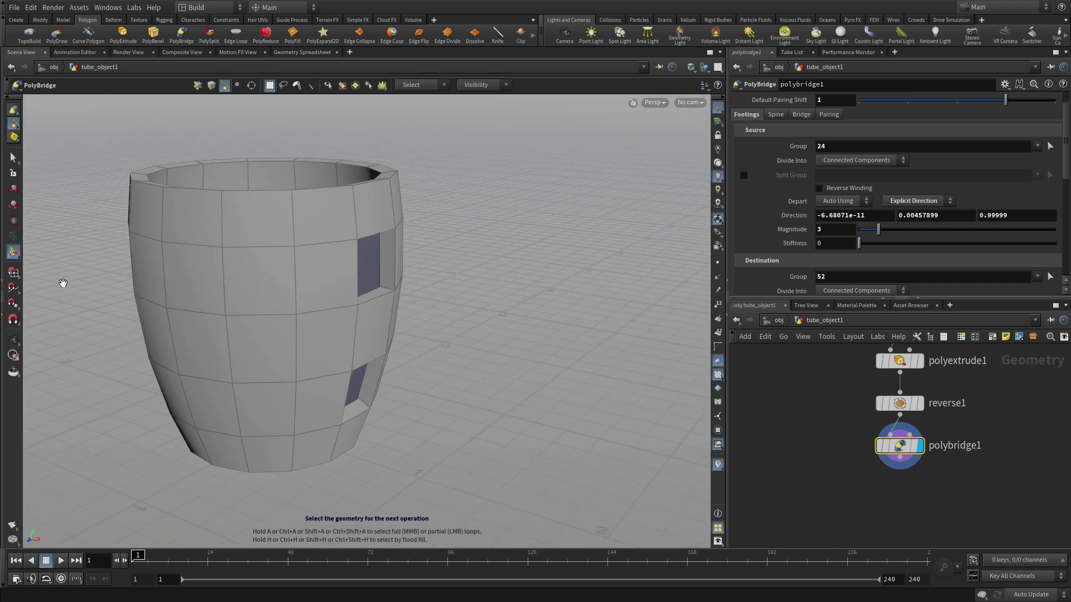
left_click(13, 173)
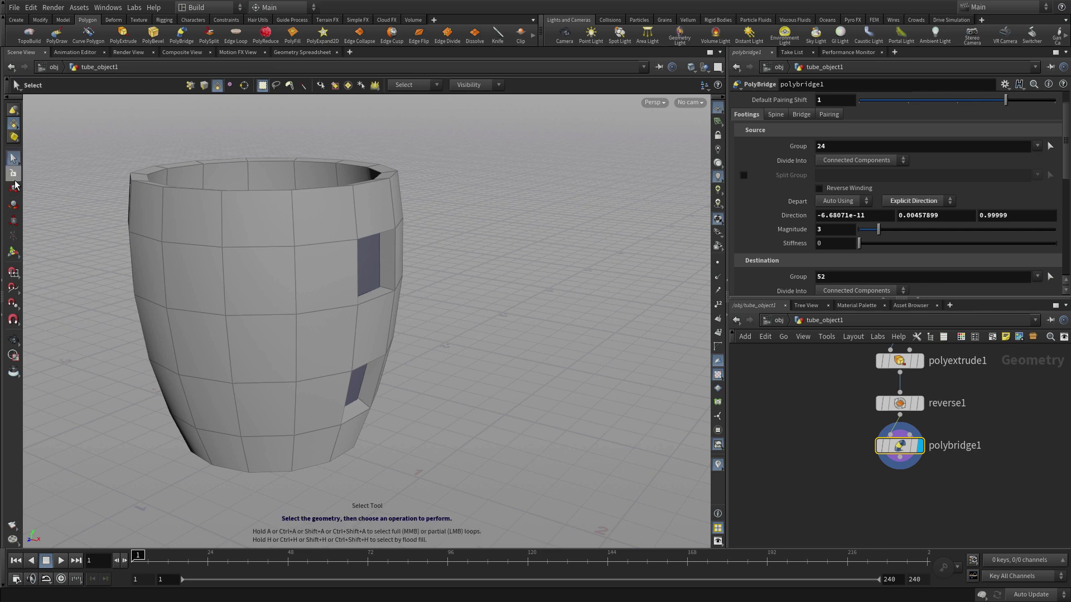
left_click(14, 252)
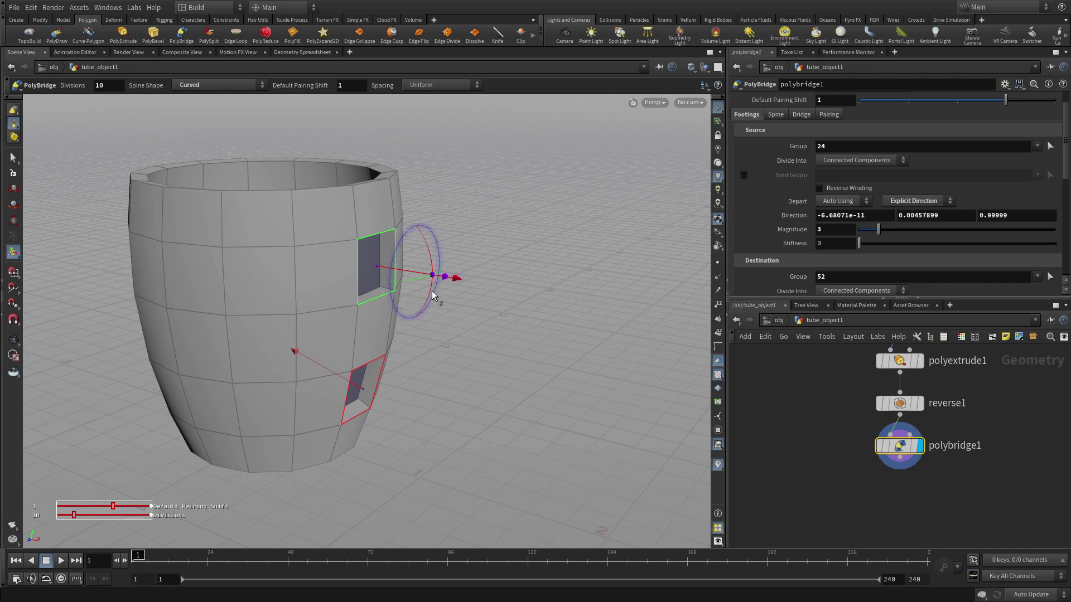
Rotate the bridge source's explicit direction to about 0.026 in Y and -1 in Z so the handle curves outward from the cup.
left_click_drag(430, 257, 200, 308)
left_click_drag(458, 384, 545, 378, "alt")
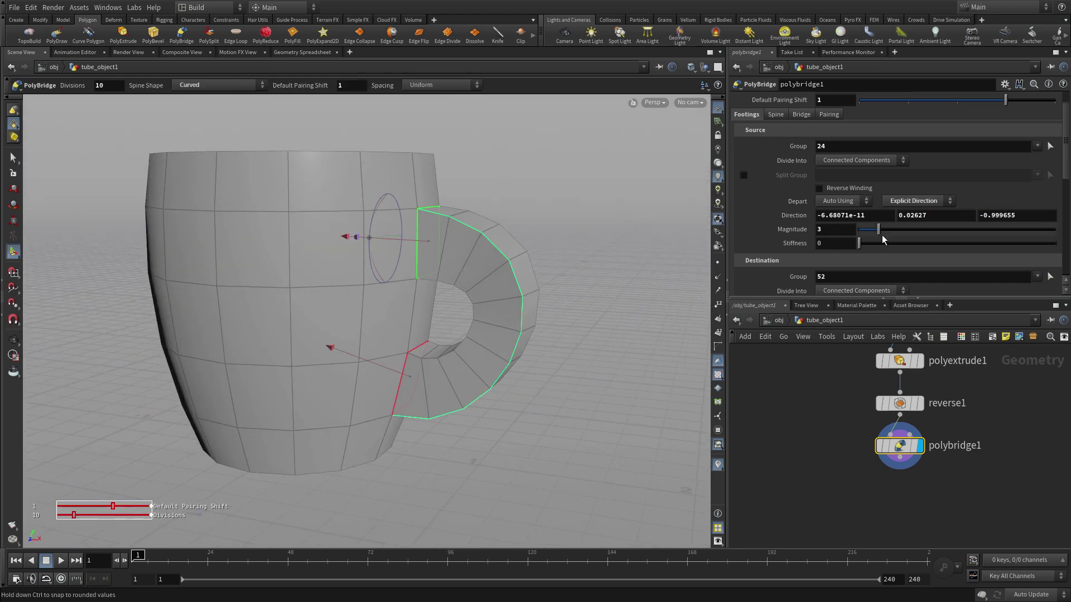
Change the bridge destination's arrive direction to Explicit Direction and display its direction handle on the cup.
scroll(882, 239, "down", 3)
left_click(894, 249)
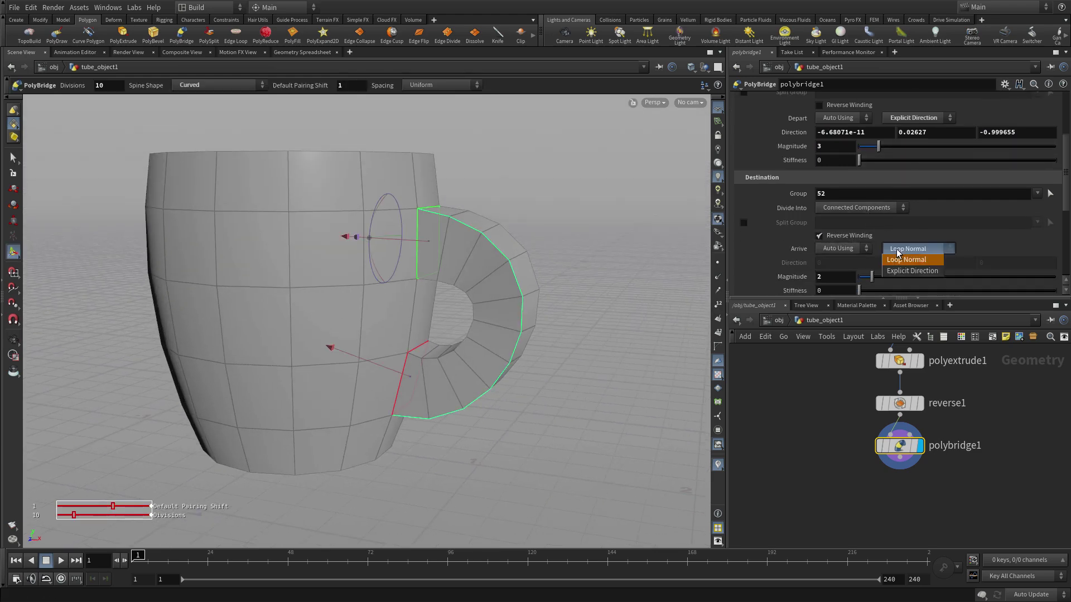
left_click(909, 261)
left_click_drag(350, 346, 362, 348)
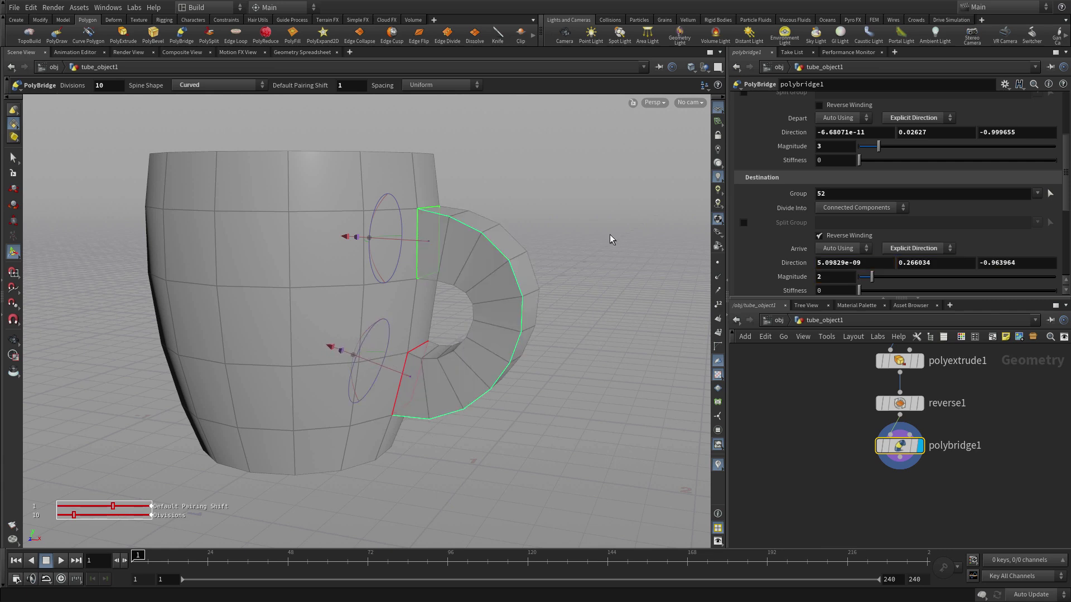
left_click(13, 158)
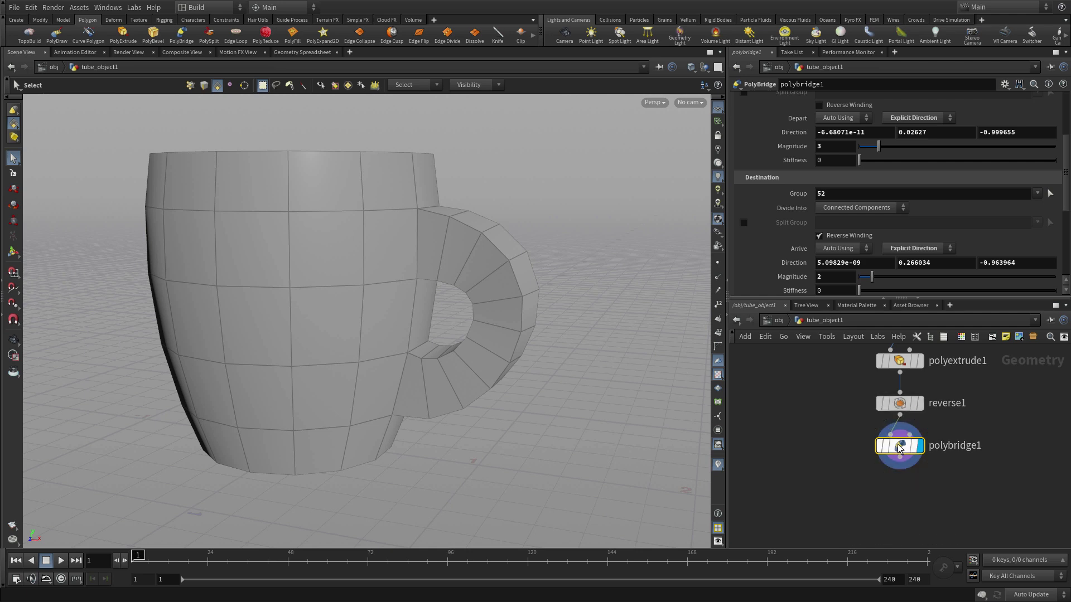
left_click(14, 256)
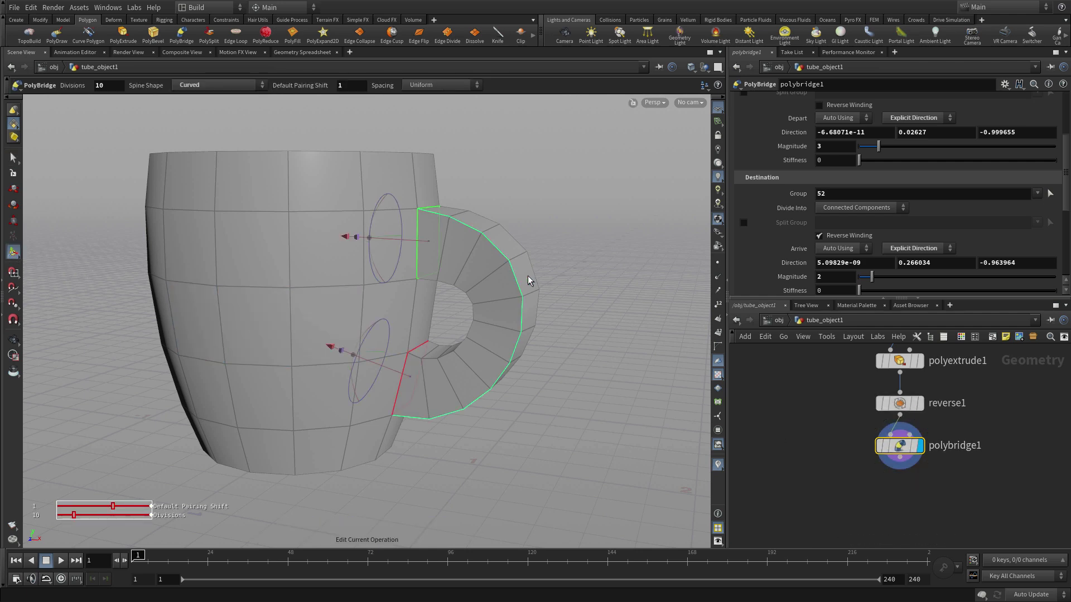
Add a point near each end of the bridge's Thickness Scale Ramp and lower both slightly to slim the handle.
scroll(870, 239, "up", 3)
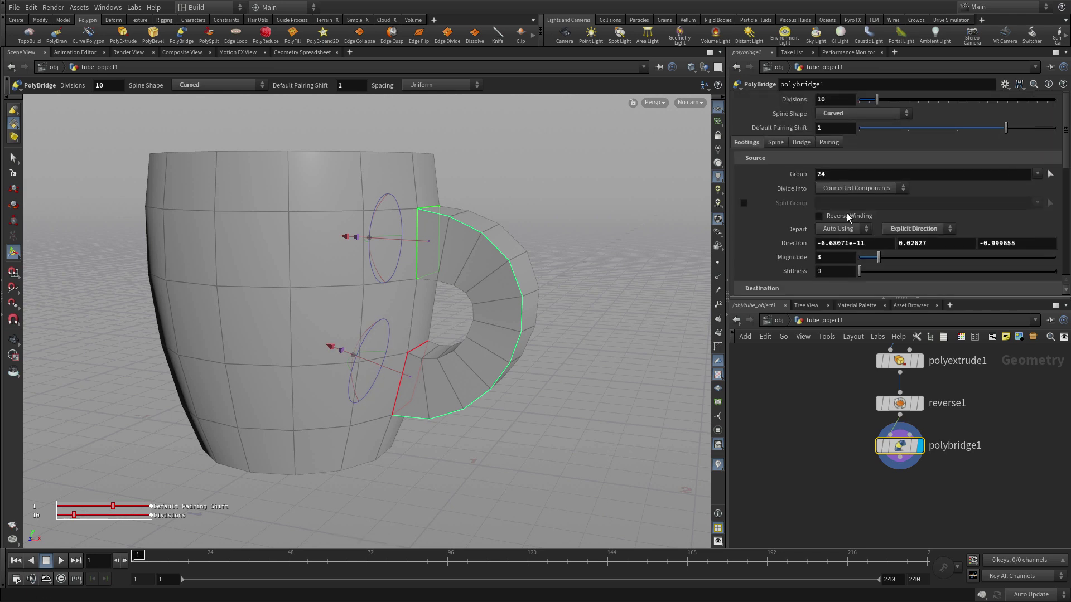
scroll(881, 245, "down", 6)
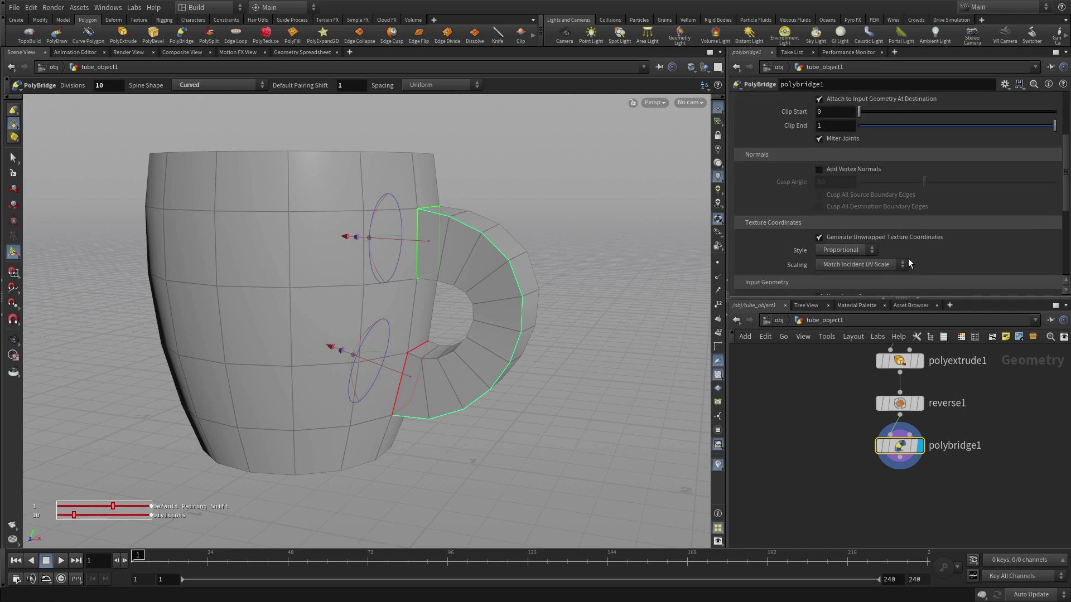
scroll(908, 258, "down", 5)
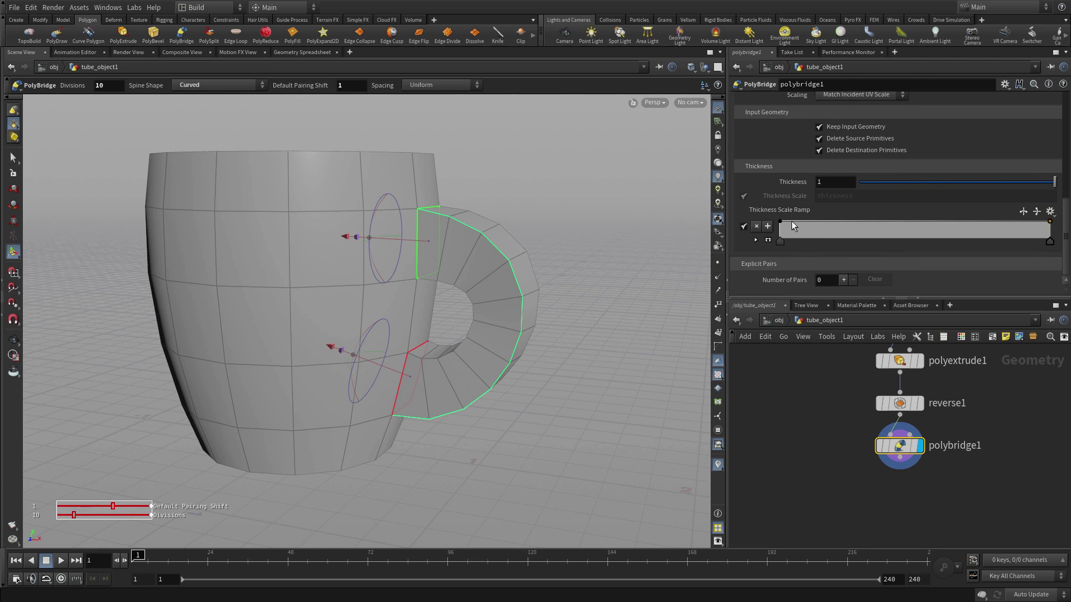
left_click(790, 224)
left_click_drag(789, 225, 789, 229)
left_click(1032, 223)
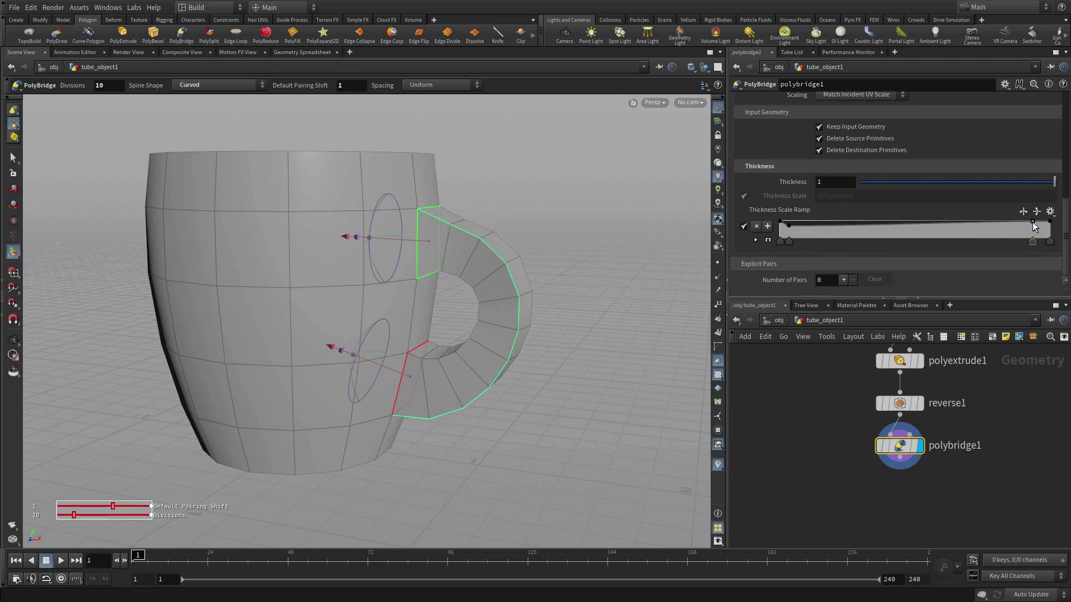
left_click_drag(1032, 224, 1033, 228)
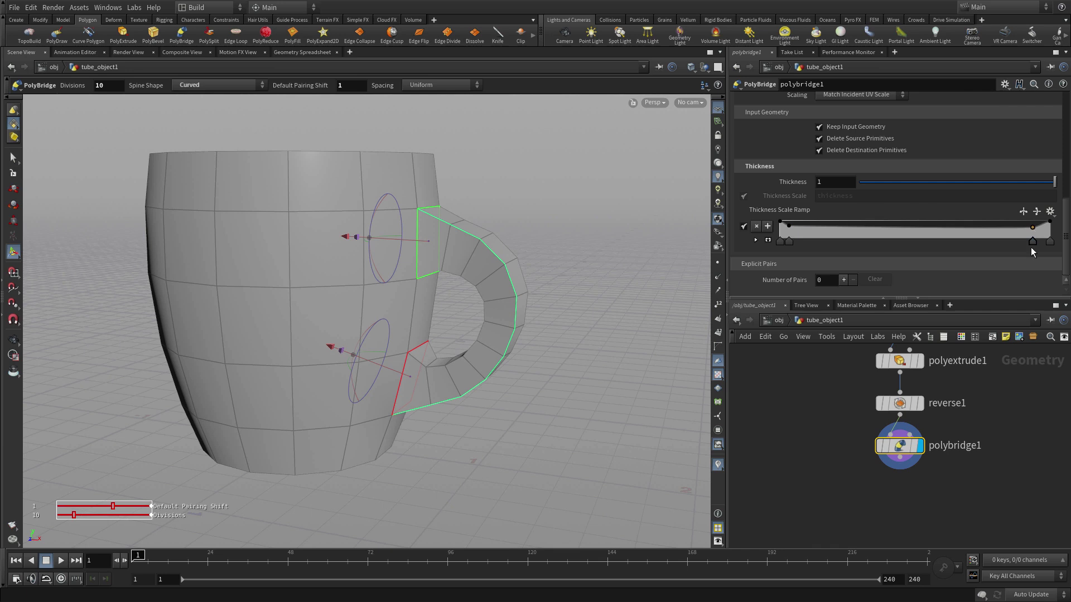
left_click(812, 430)
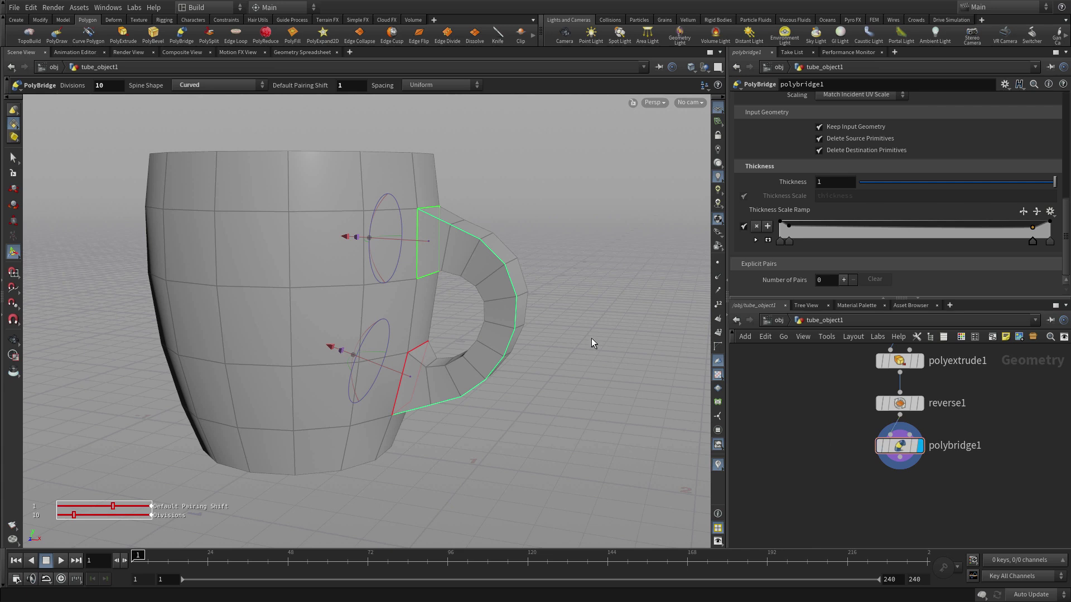
Subdivide the whole cup with a depth of 2.
left_click(12, 160)
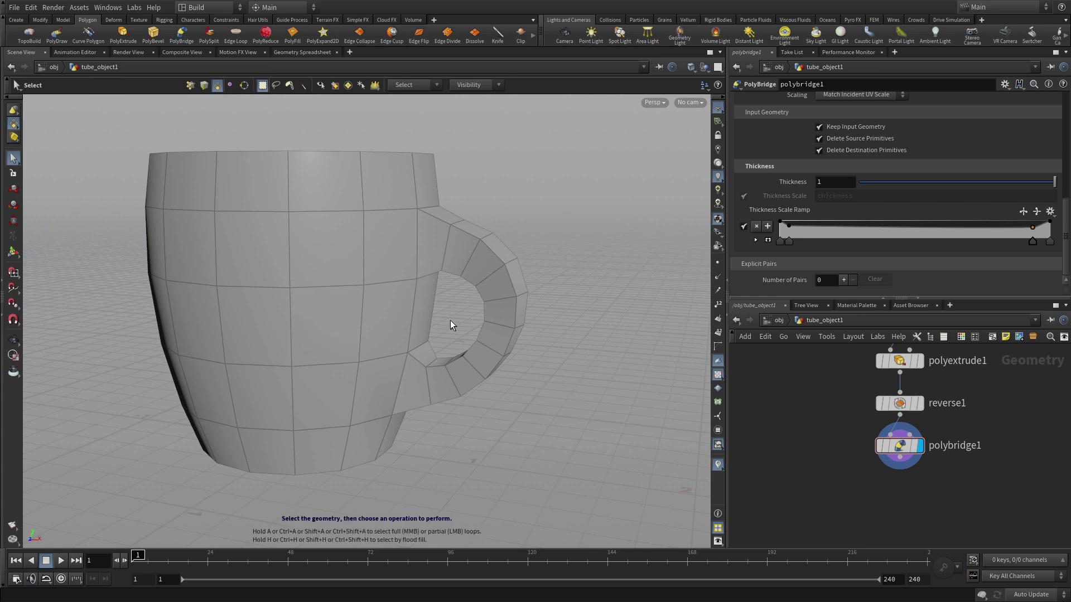
key("Tab")
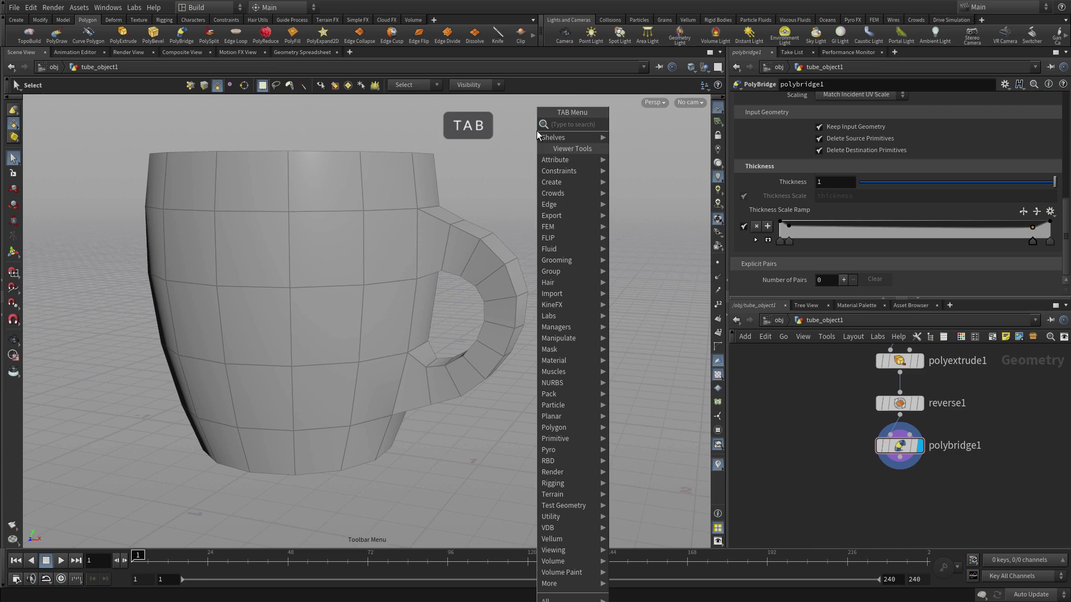
type("subd")
key("Return")
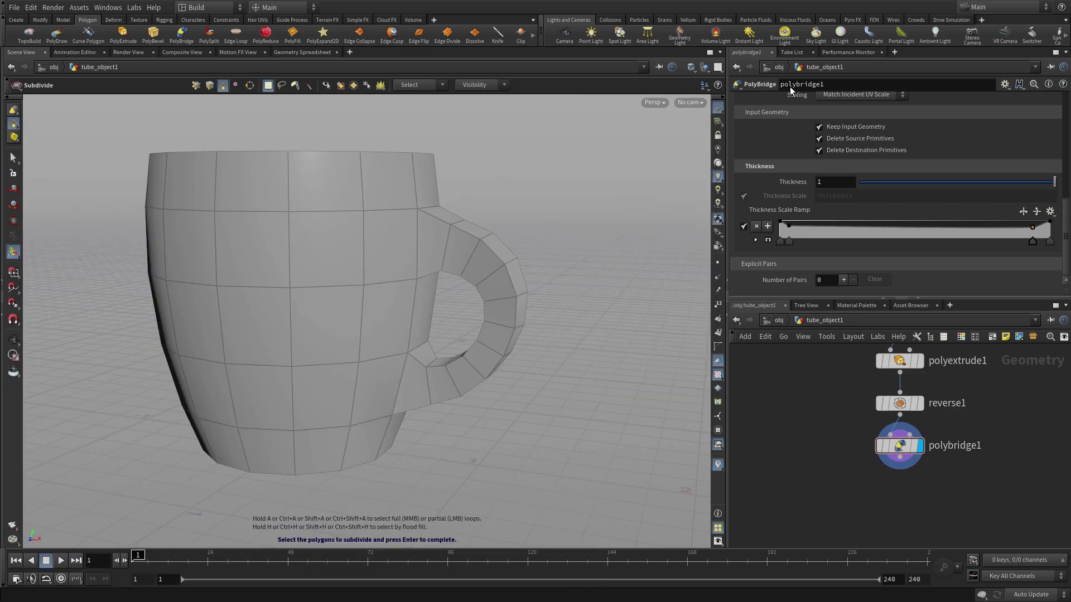
key("n")
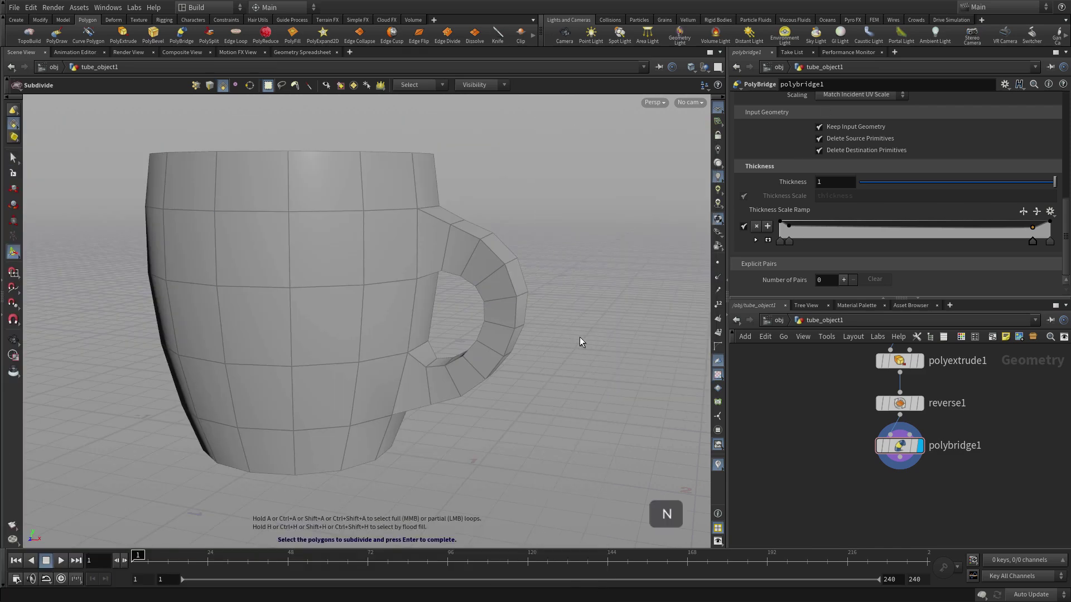
key("Return")
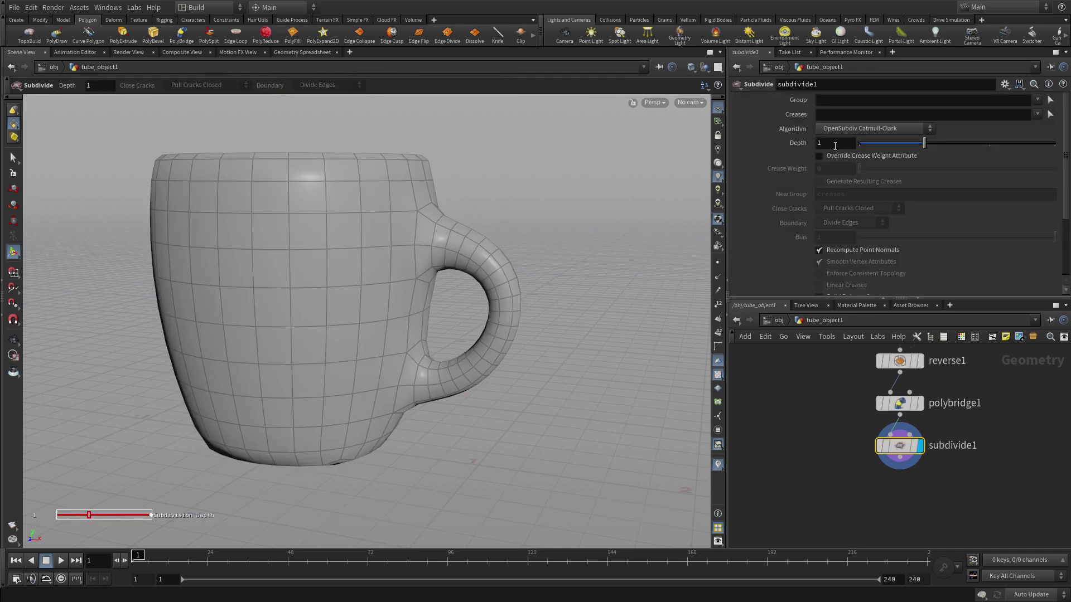
left_click_drag(835, 145, 809, 144)
key("Return")
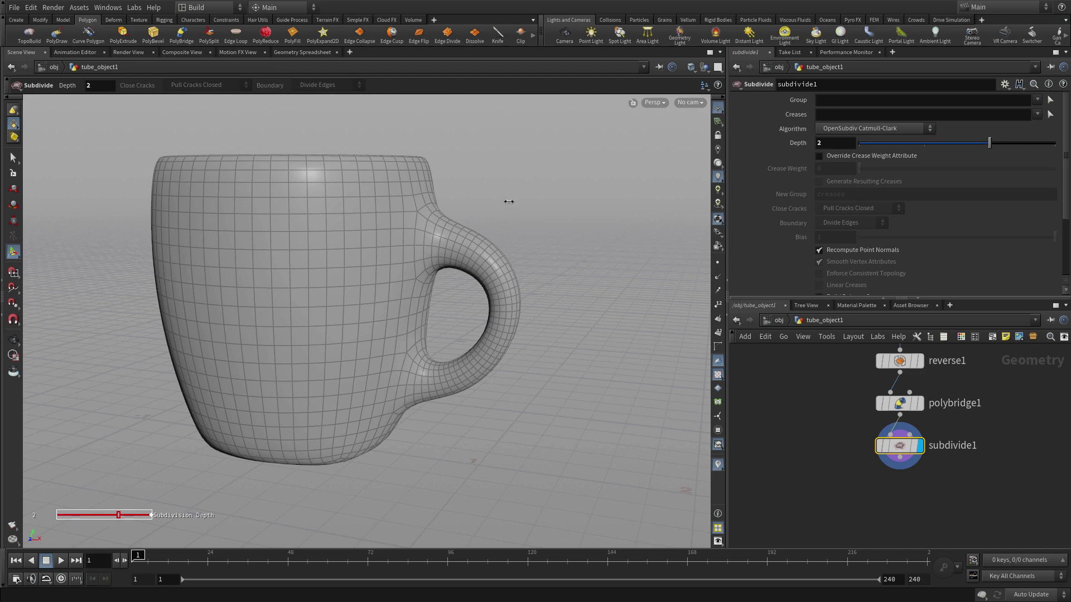
Select the entire subdivided cup and break it into pieces with the Shatter tool.
left_click_drag(509, 202, 507, 211, "alt")
key("n")
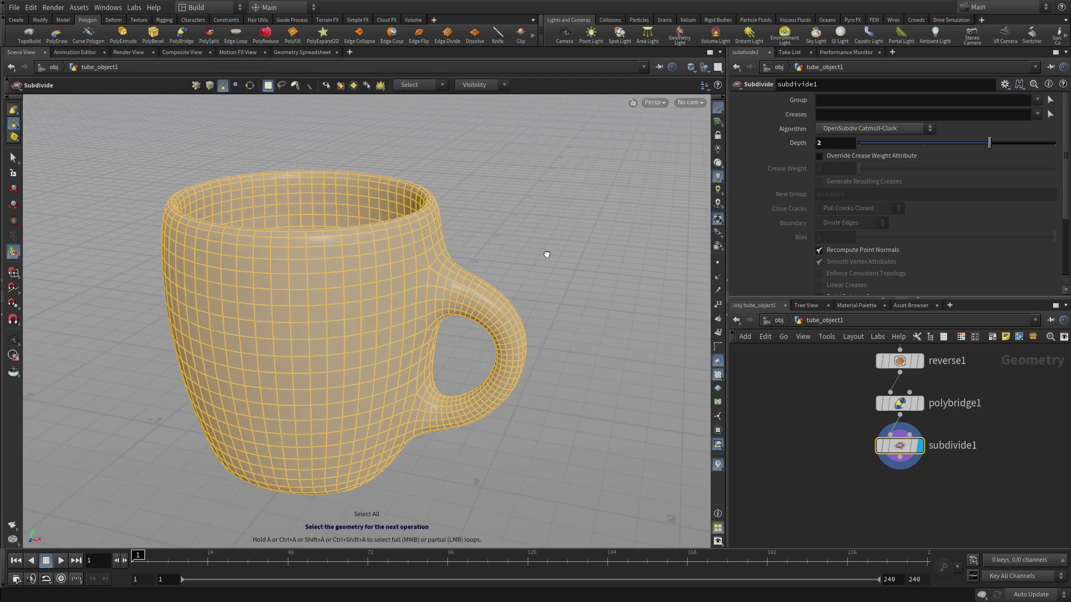
left_click(61, 20)
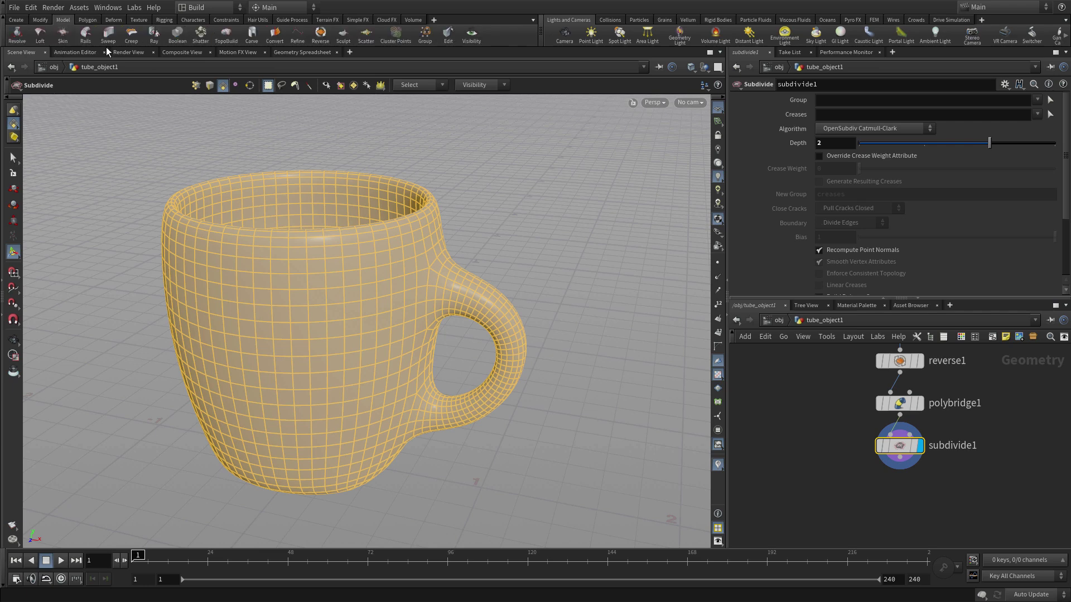
left_click(197, 37)
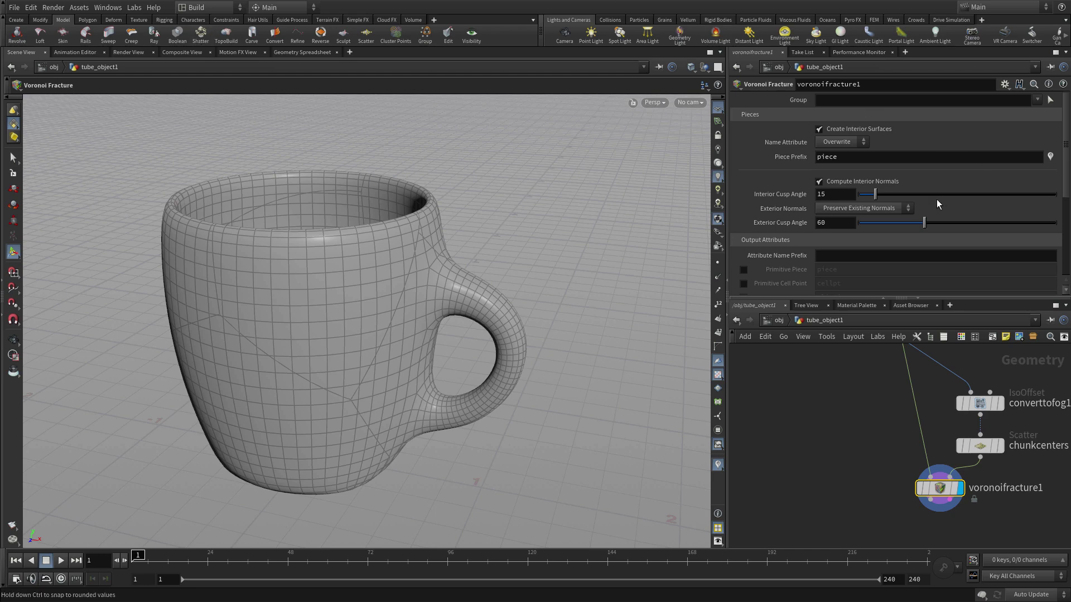
Set the Force Total Count of the chunkcenters scatter node to 50.
left_click(981, 446)
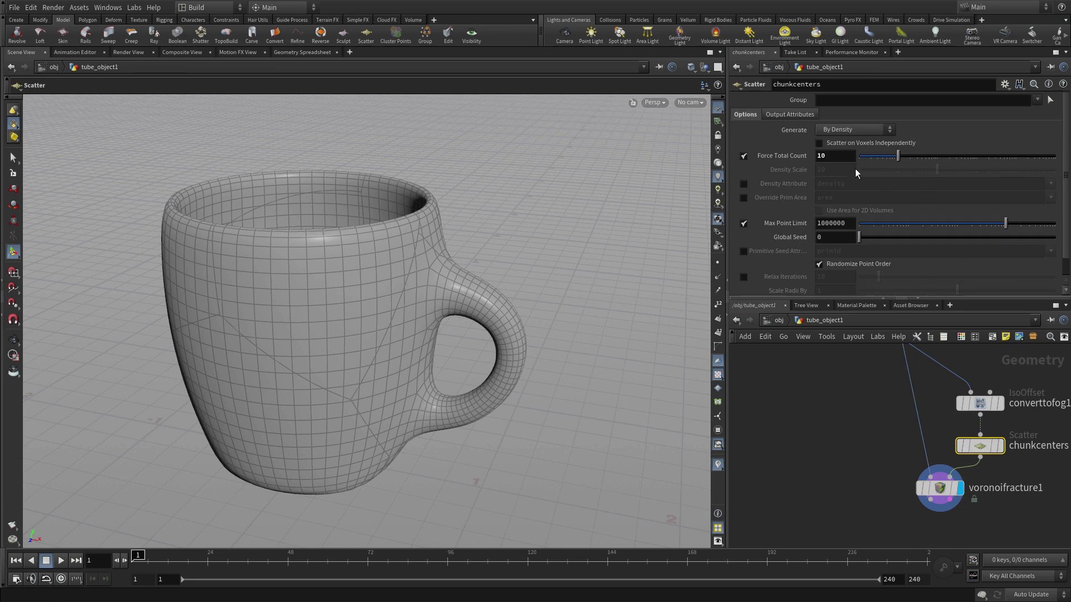
double_click(842, 156)
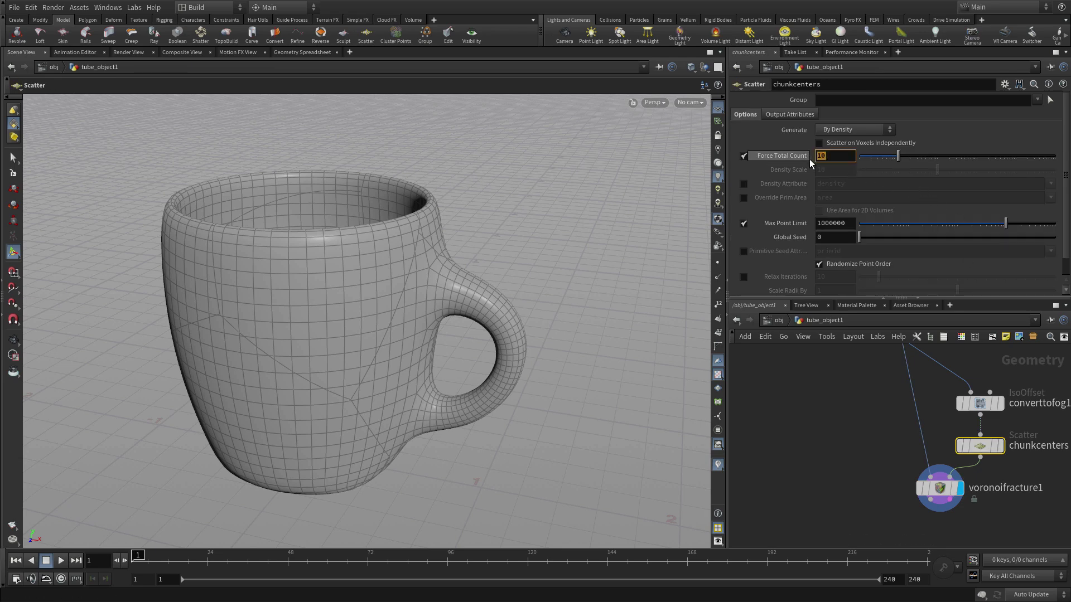
type("50")
key("Return")
Add an Exploded View node fed by the Voronoi fracture, display it and set its Uniform Scale to 0.15.
middle_click_drag(862, 487, 789, 388)
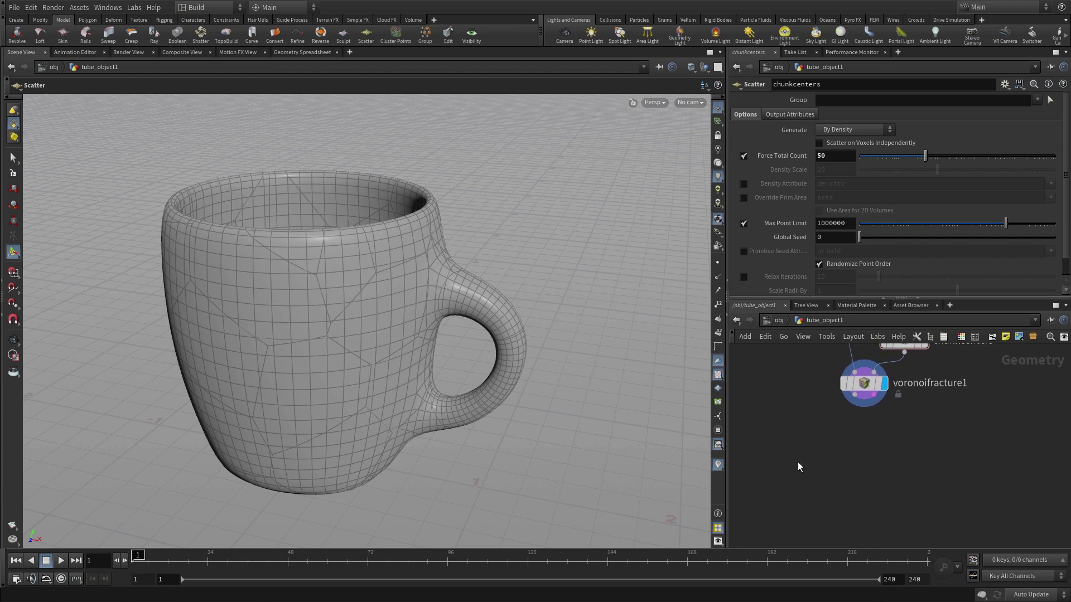
key("Tab")
type("explo")
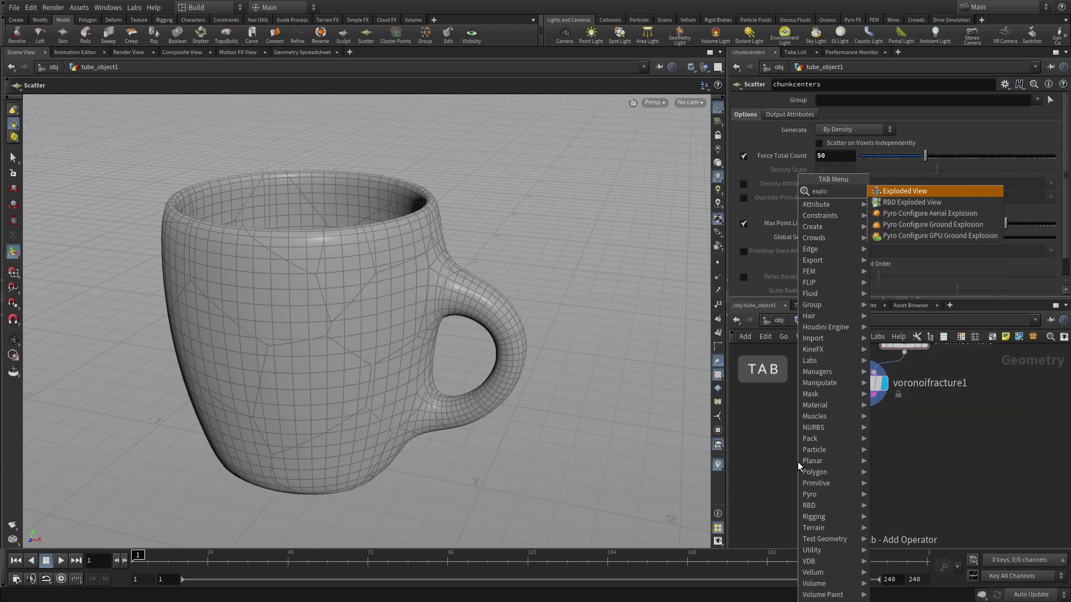
key("Return")
left_click(797, 470)
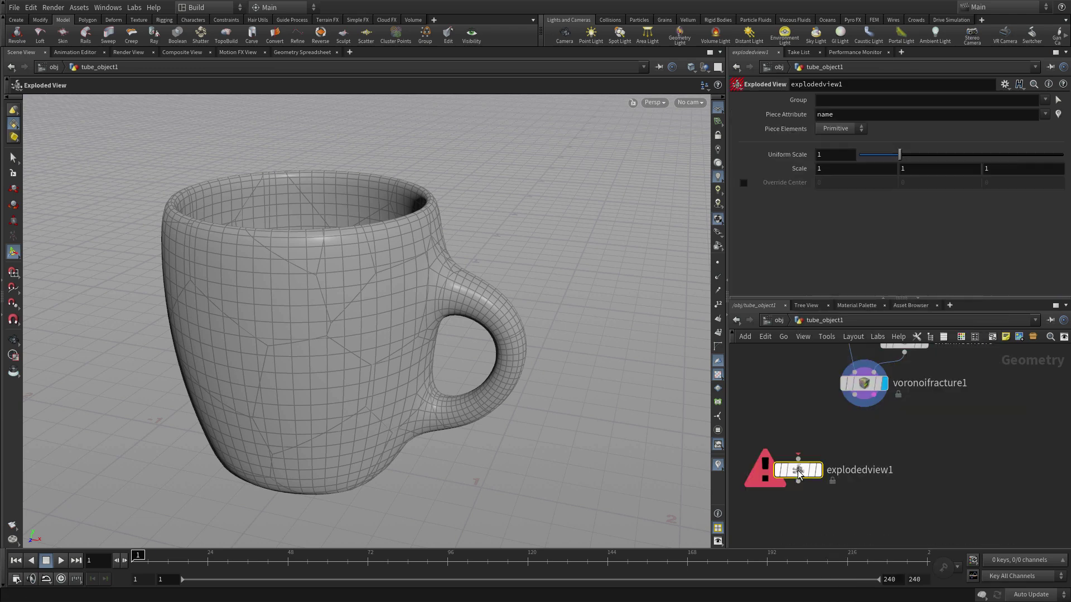
left_click(855, 396)
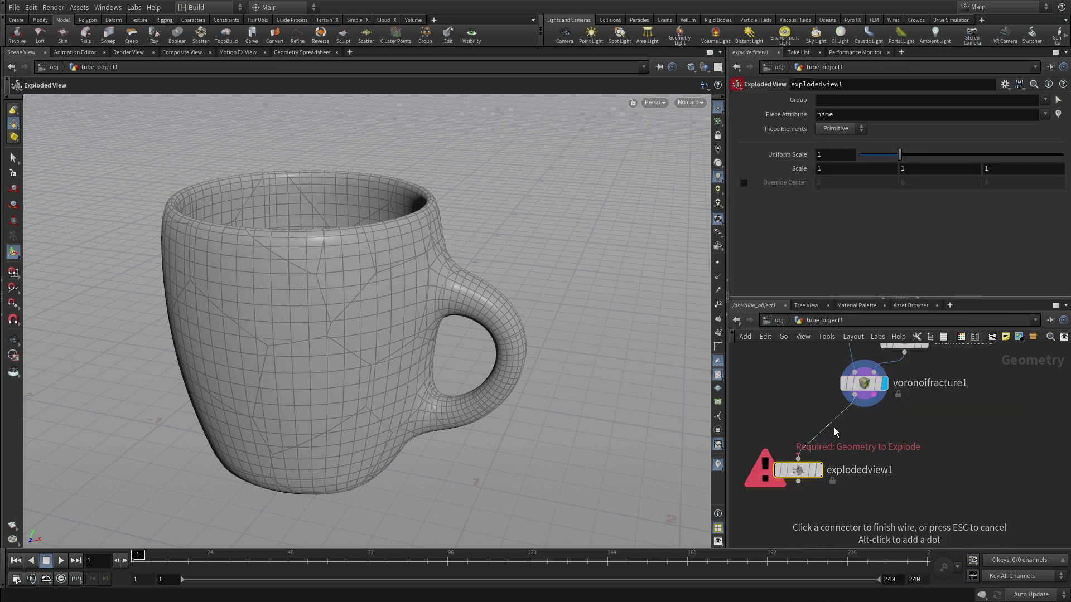
left_click(799, 457)
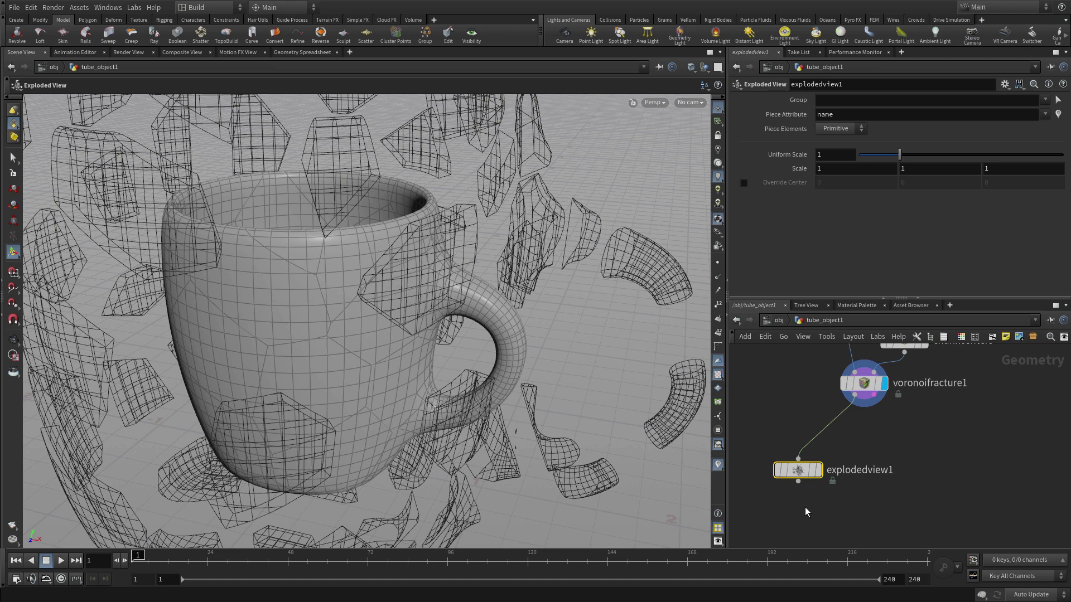
left_click(819, 473)
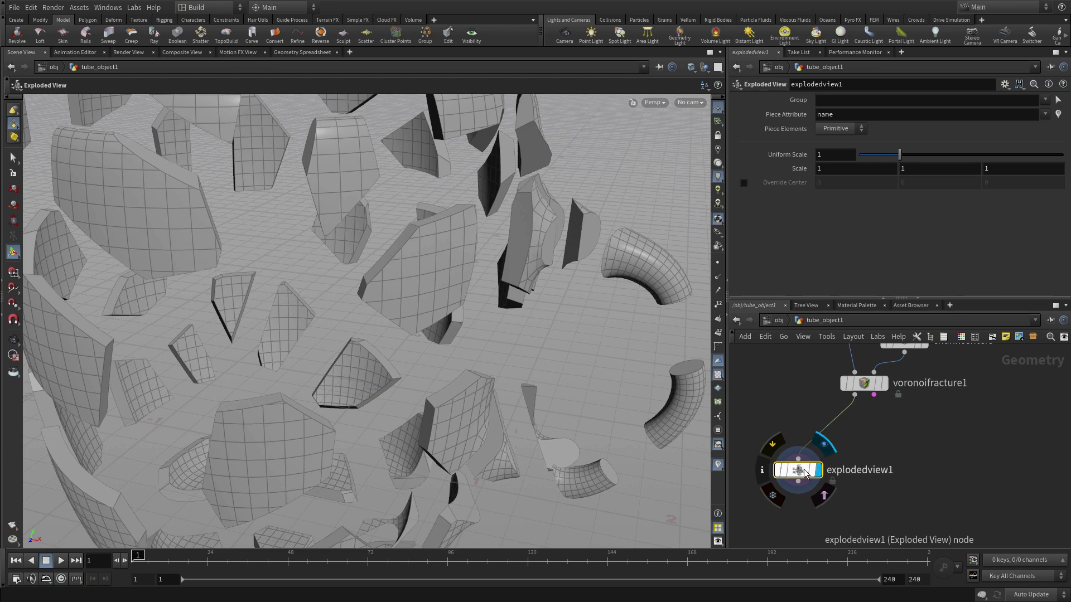
left_click_drag(899, 155, 866, 155)
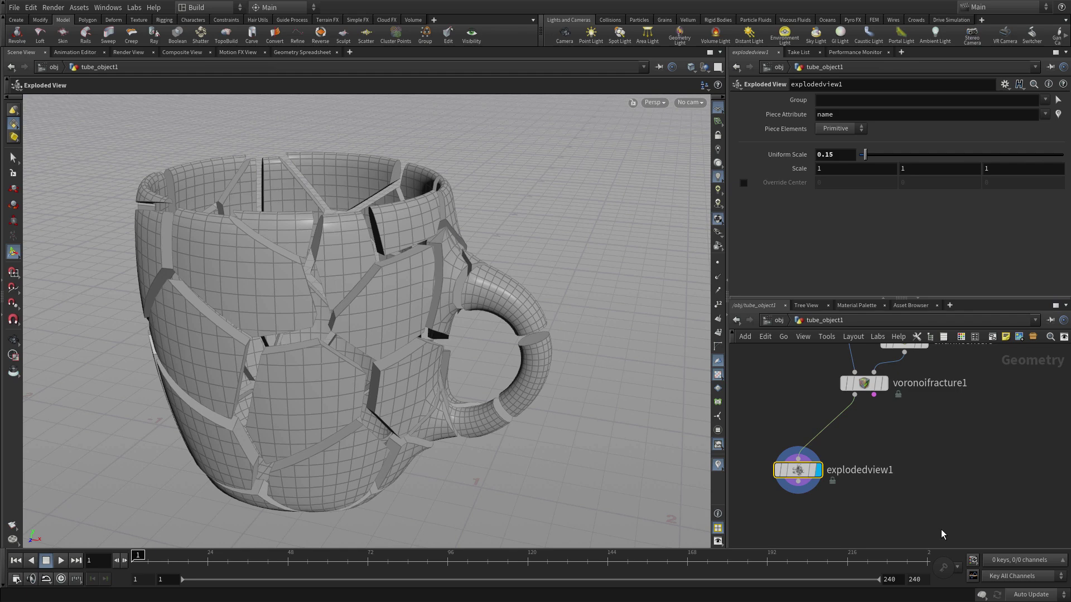
Display the Voronoi fracture node again and add a Transform operation to the whole fractured cup.
left_click(885, 387)
left_click(864, 383)
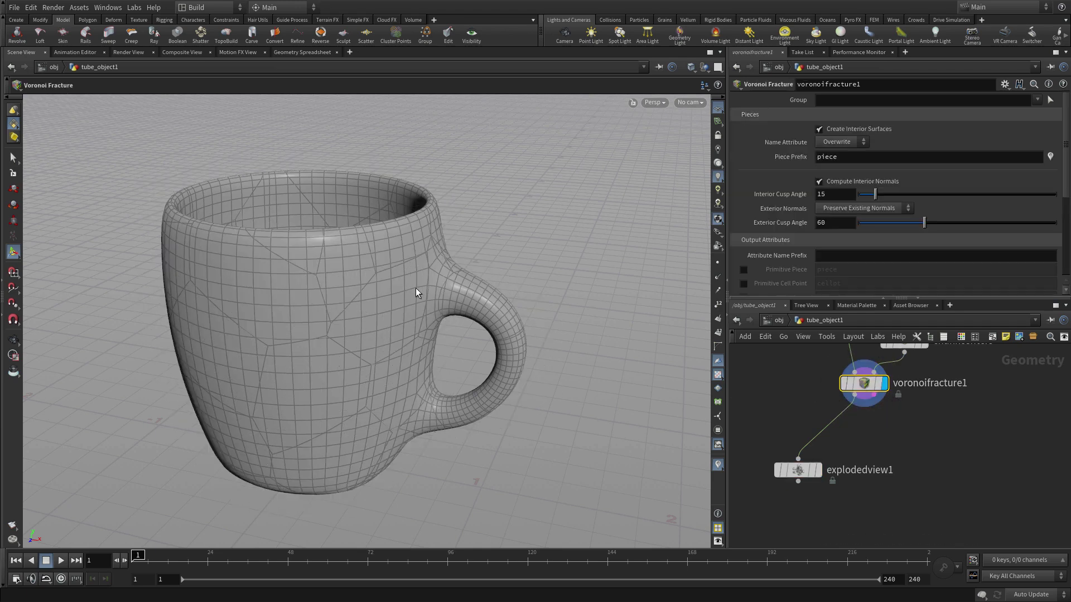
key("n")
key("Tab")
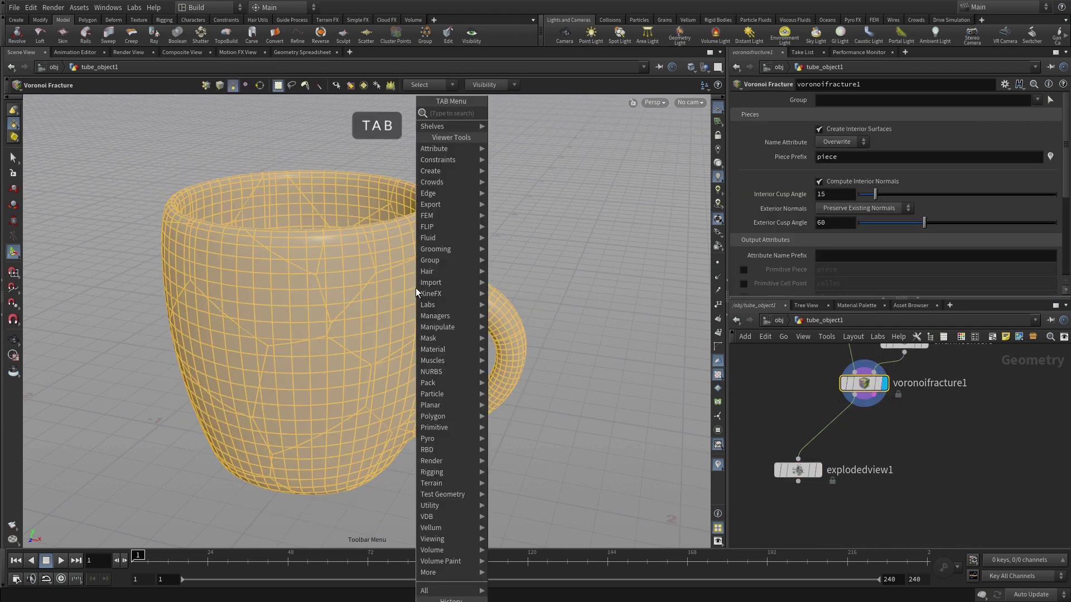
type("transform")
key("Return")
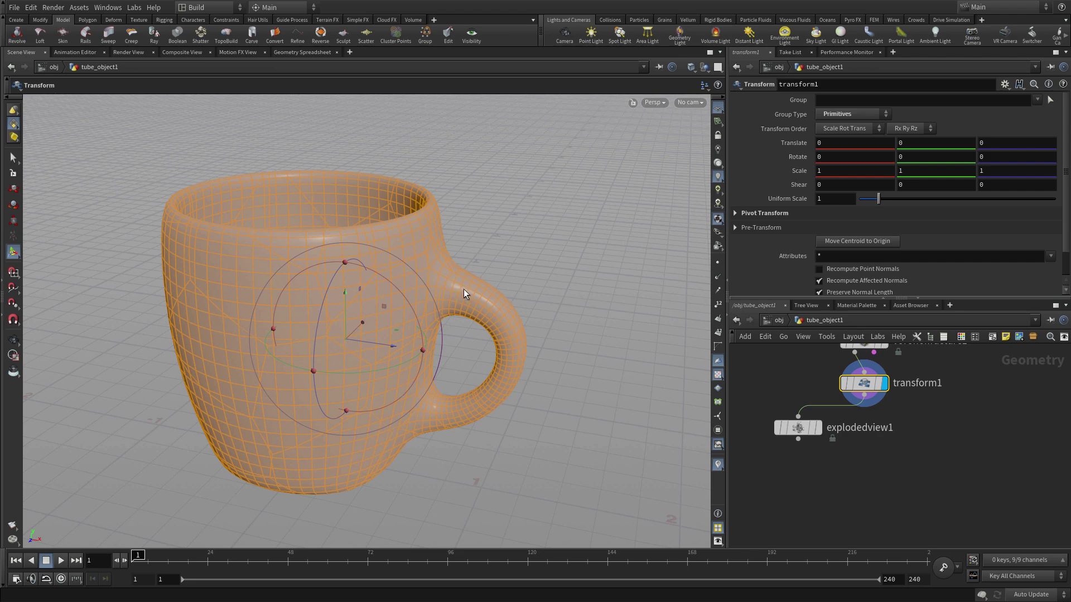
Raise the cup about 2.36 in Y and tilt it to a rotation of about -6.3, -29.9, 37.2.
scroll(464, 289, "down", 5)
left_click_drag(463, 289, 321, 231, "alt")
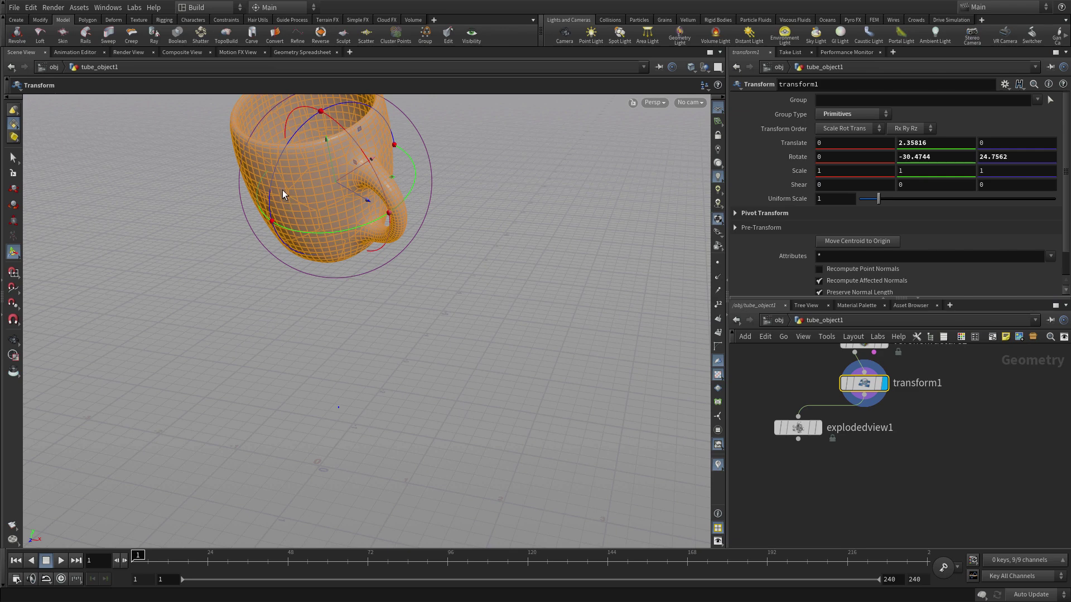
left_click_drag(274, 171, 266, 188)
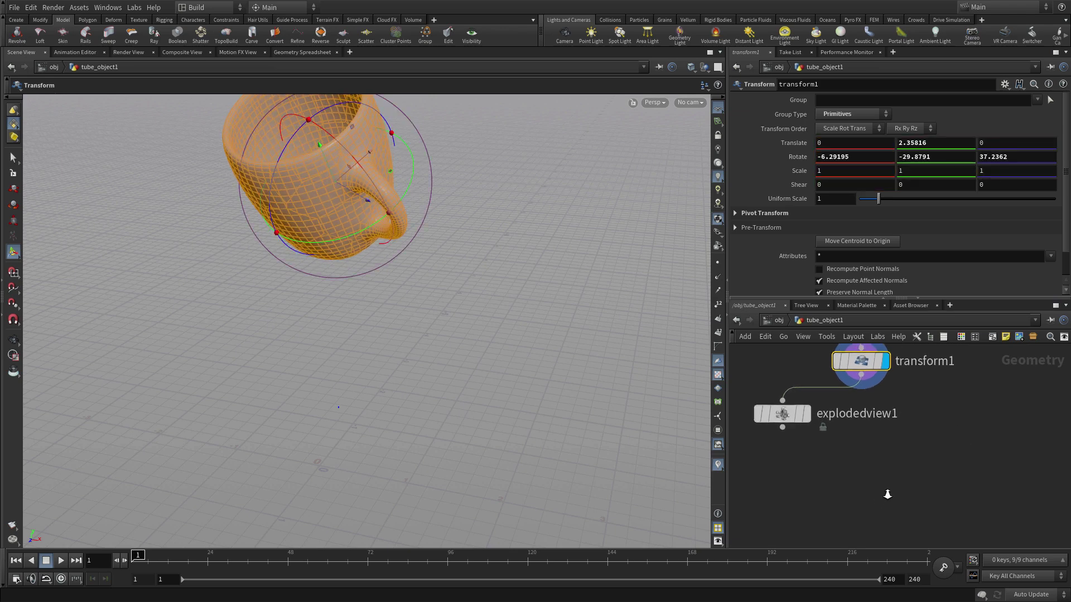
scroll(903, 530, "up", 2)
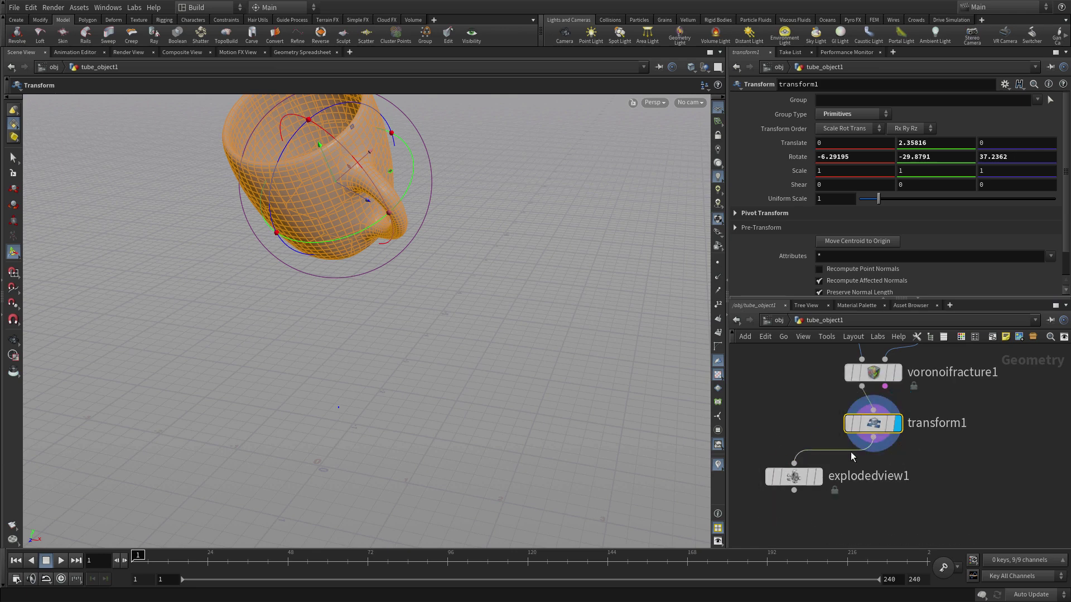
Wire the Exploded View node directly to the Voronoi fracture output and place the Transform node on its own branch beside it.
left_click_drag(873, 423, 961, 464)
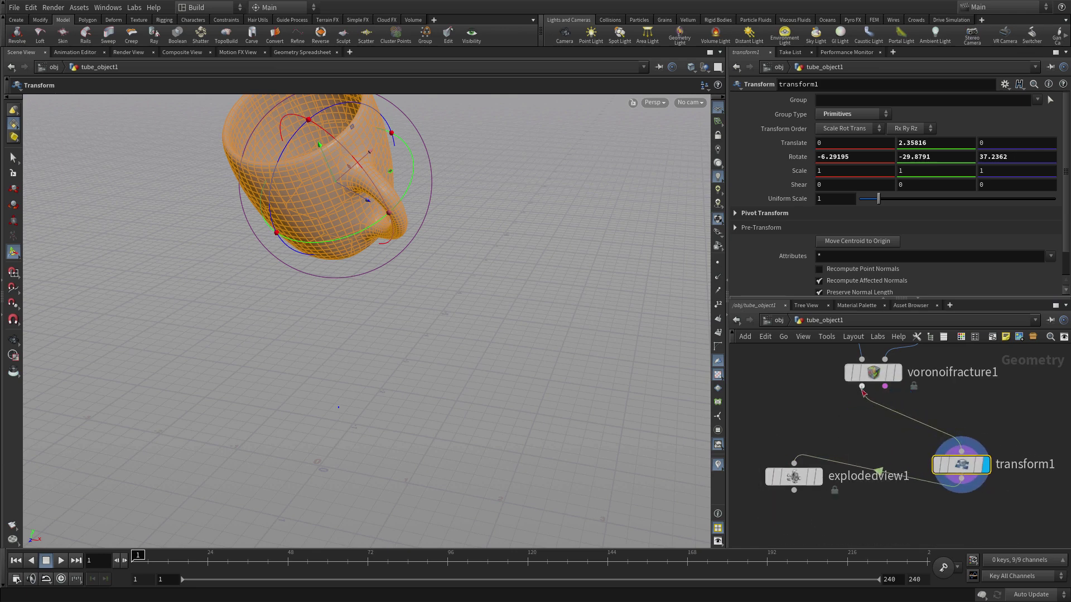
left_click(862, 387)
left_click(793, 463)
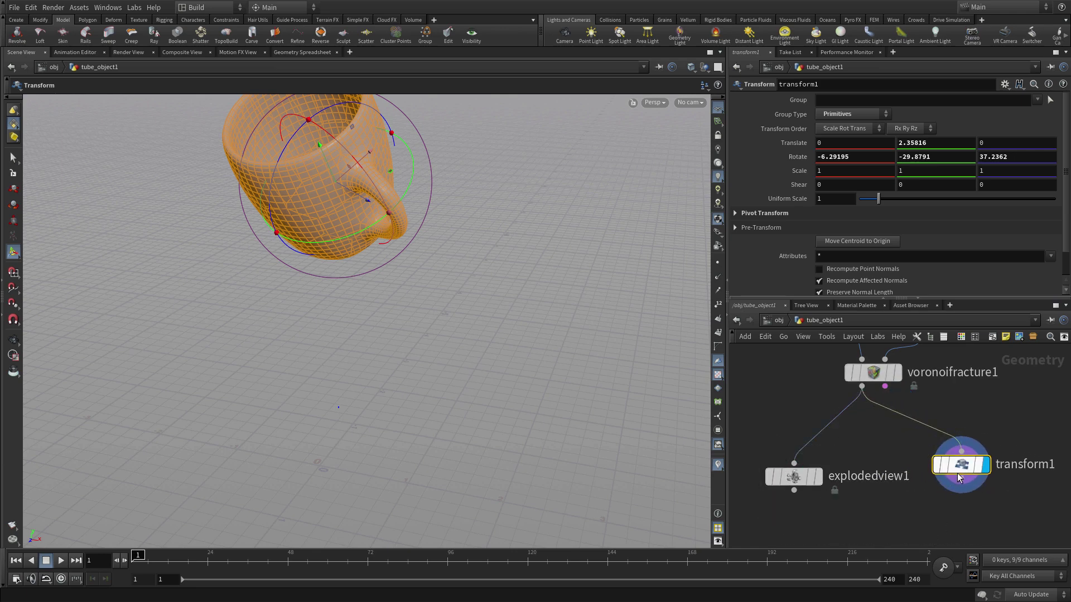
left_click_drag(960, 467, 960, 484)
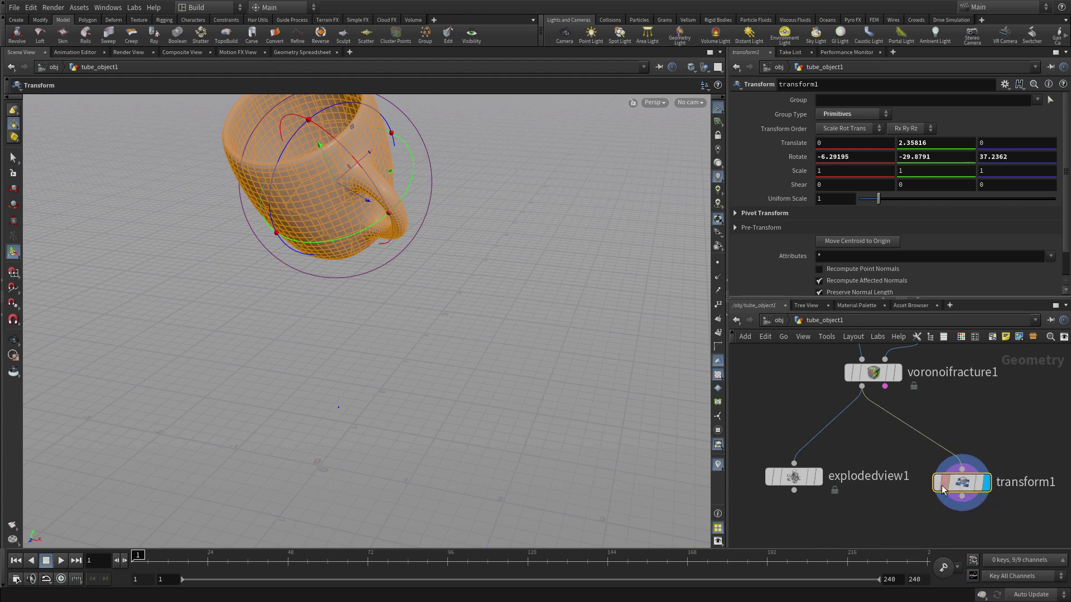
Insert a Color node between the Voronoi fracture and Transform nodes and set its color to orange (1, 0.5, 0).
key("Escape")
left_click_drag(467, 351, 469, 400)
key("Return")
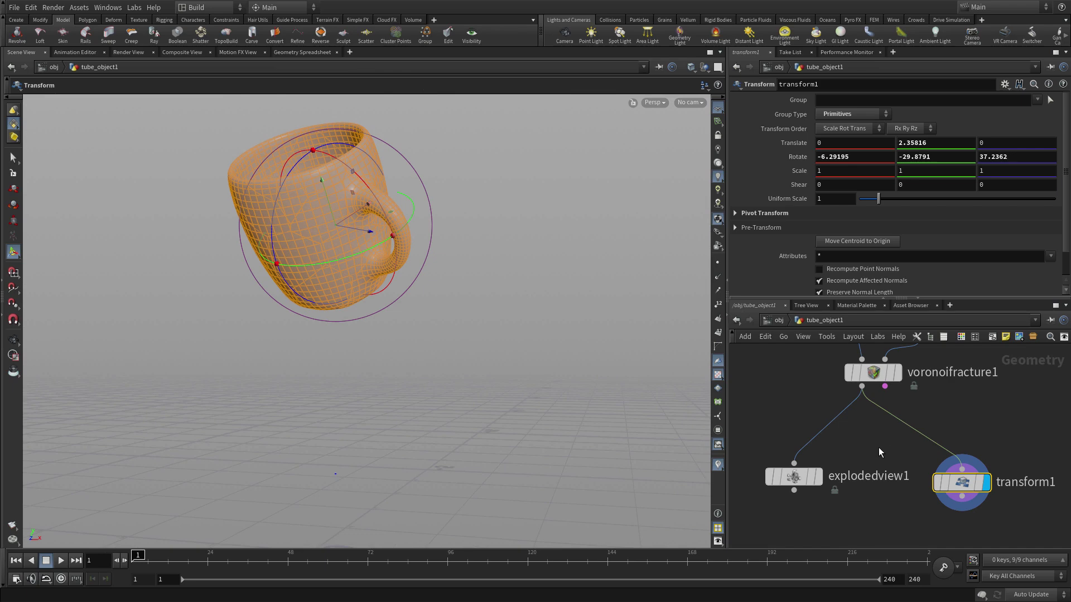
key("Tab")
key("Return")
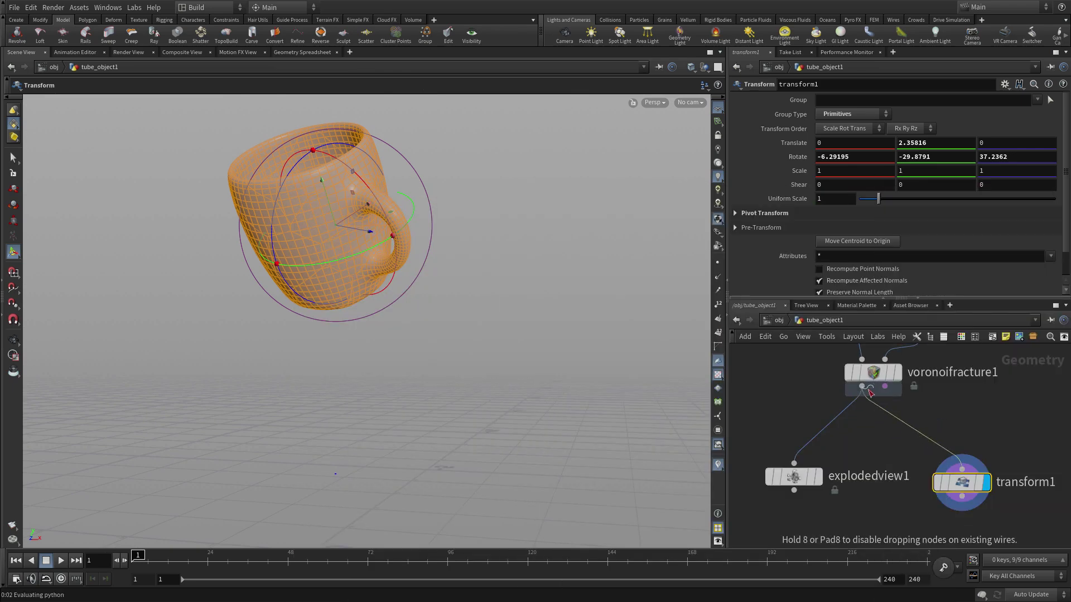
left_click(930, 423)
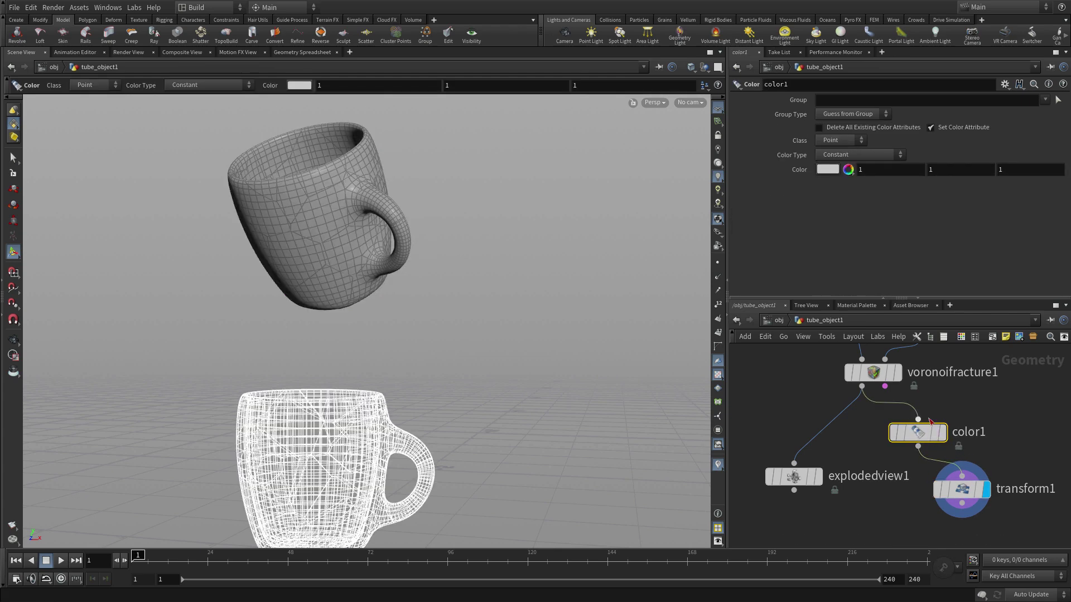
left_click(827, 170)
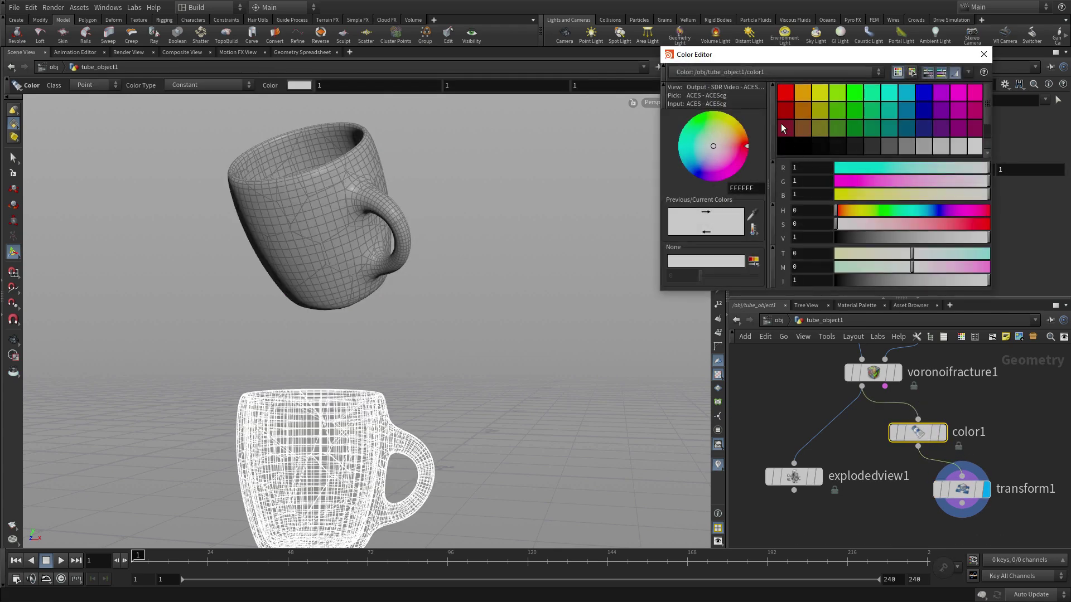
left_click(803, 93)
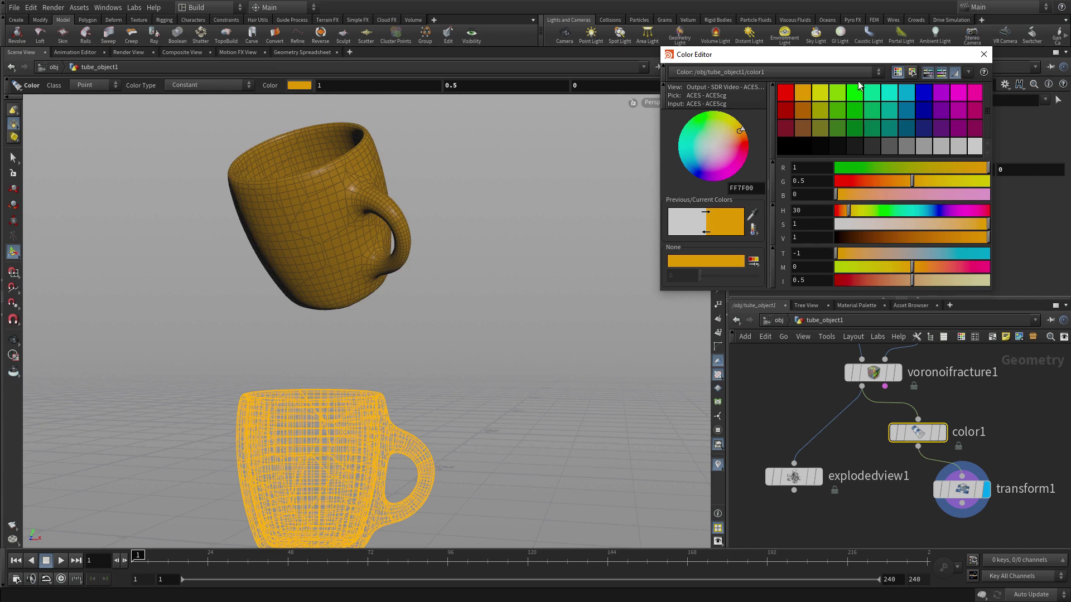
left_click(983, 54)
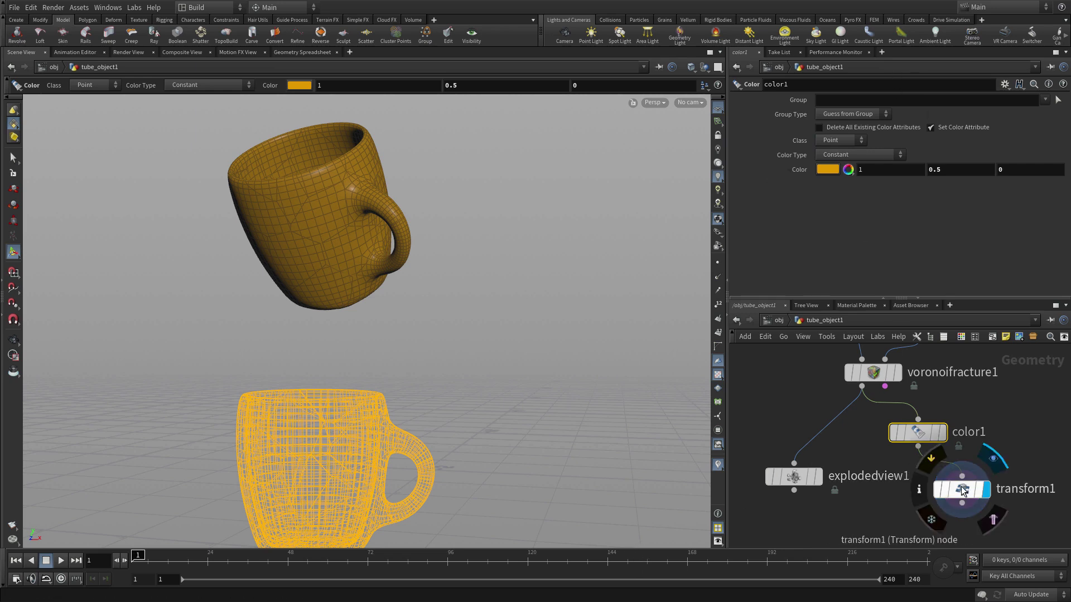
Add an RBD Bullet Solver node fed by the Transform node and display it.
middle_click_drag(906, 521, 781, 422)
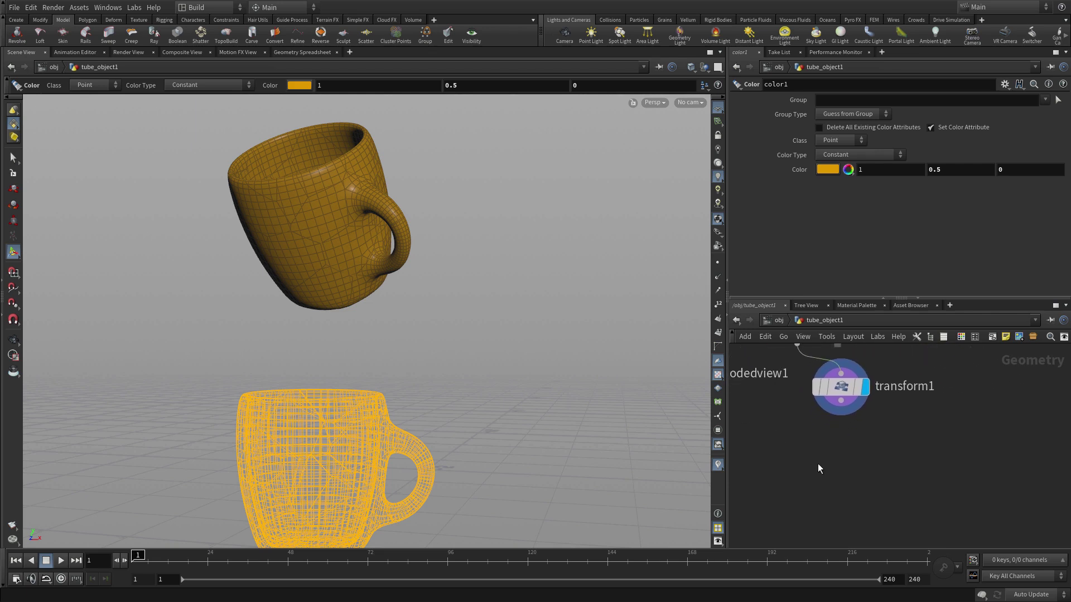
right_click(843, 408)
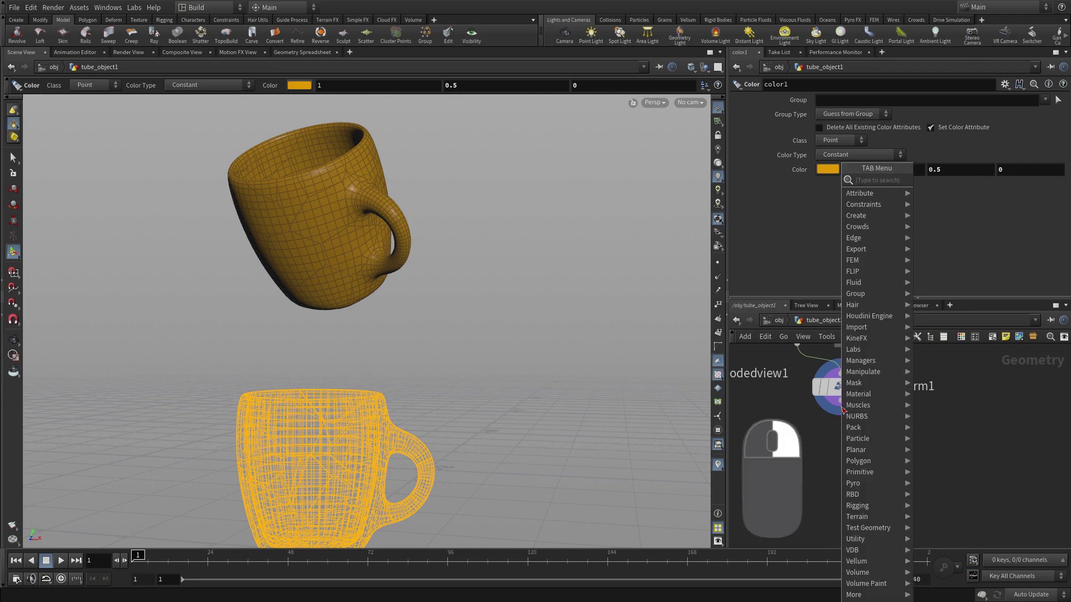
type("rbd")
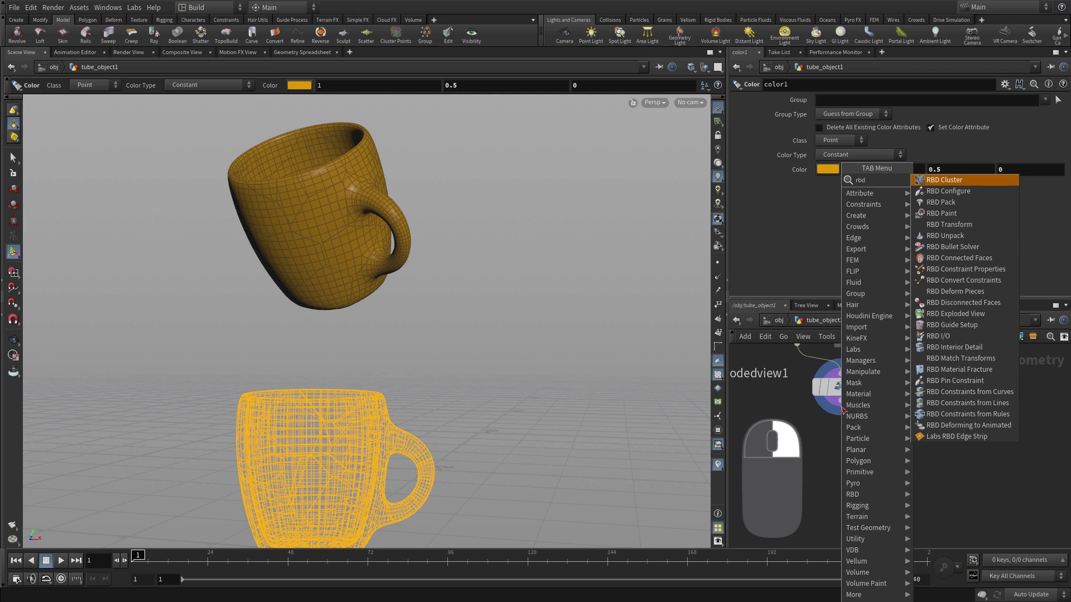
type("b")
key("Return")
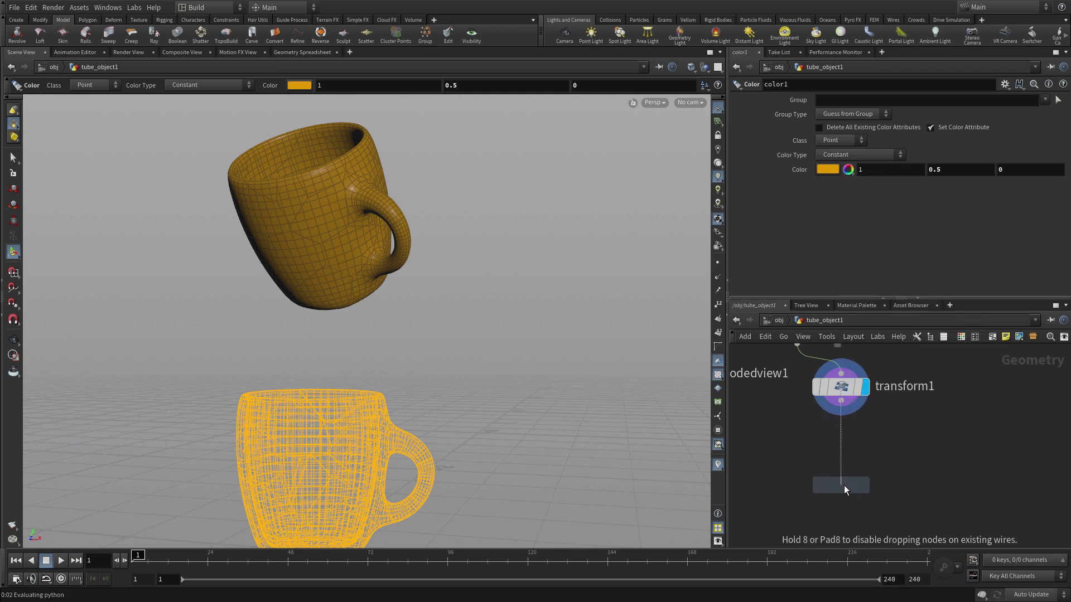
left_click(844, 488)
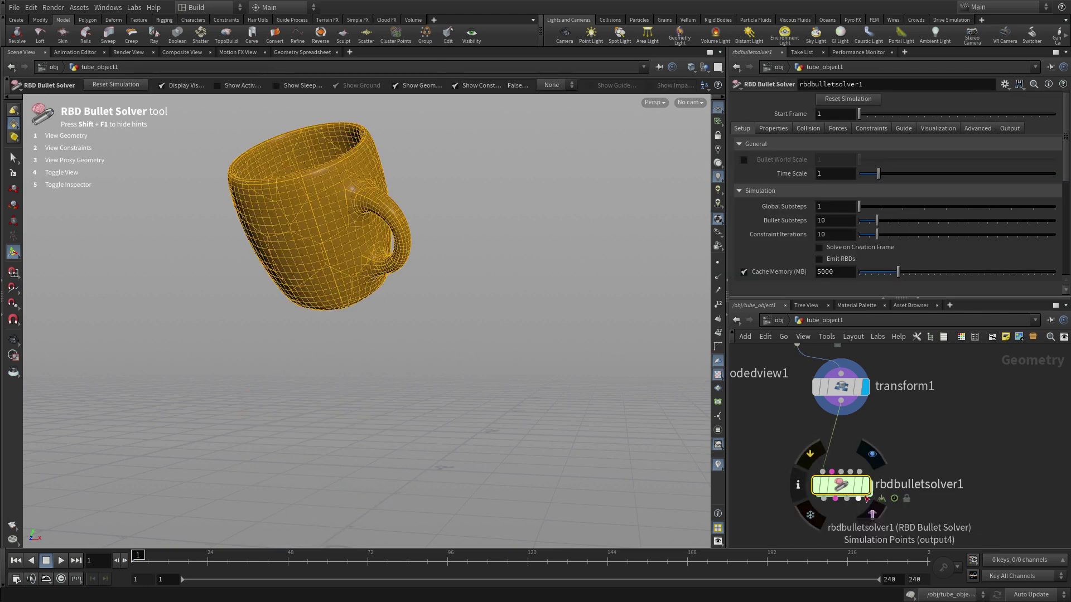
left_click(867, 489)
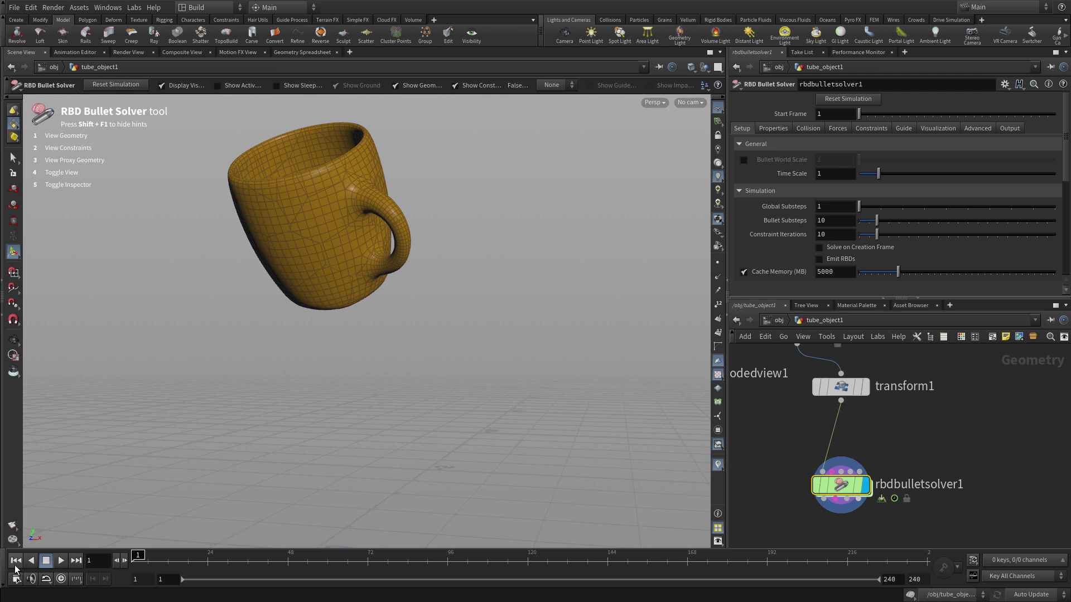
Set the RBD Bullet Solver's ground collision type to Ground Plane.
left_click(812, 129)
scroll(864, 231, "down", 4)
left_click(849, 237)
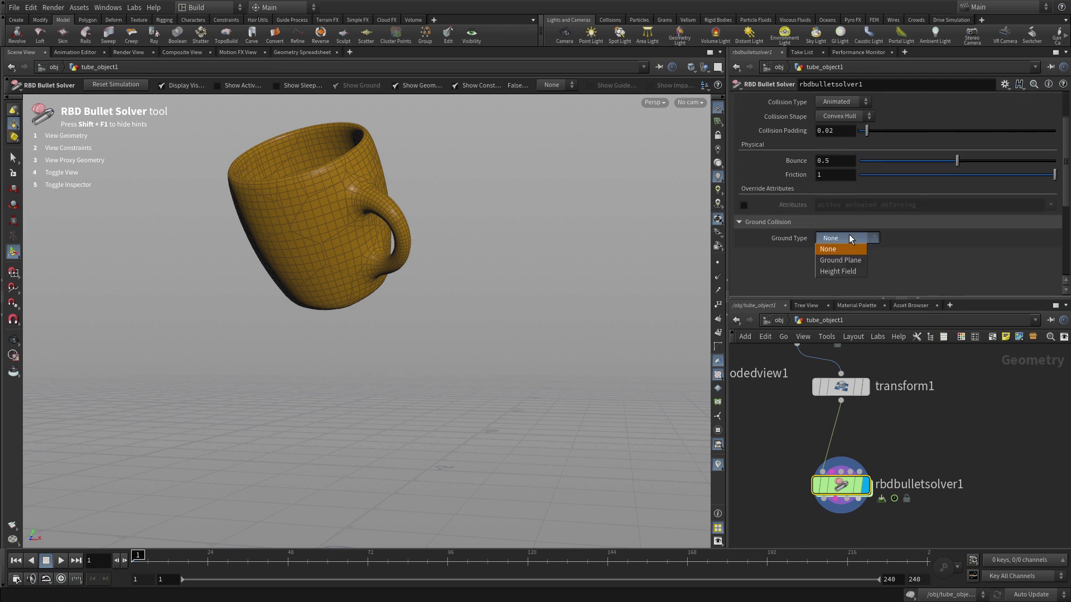
left_click(843, 260)
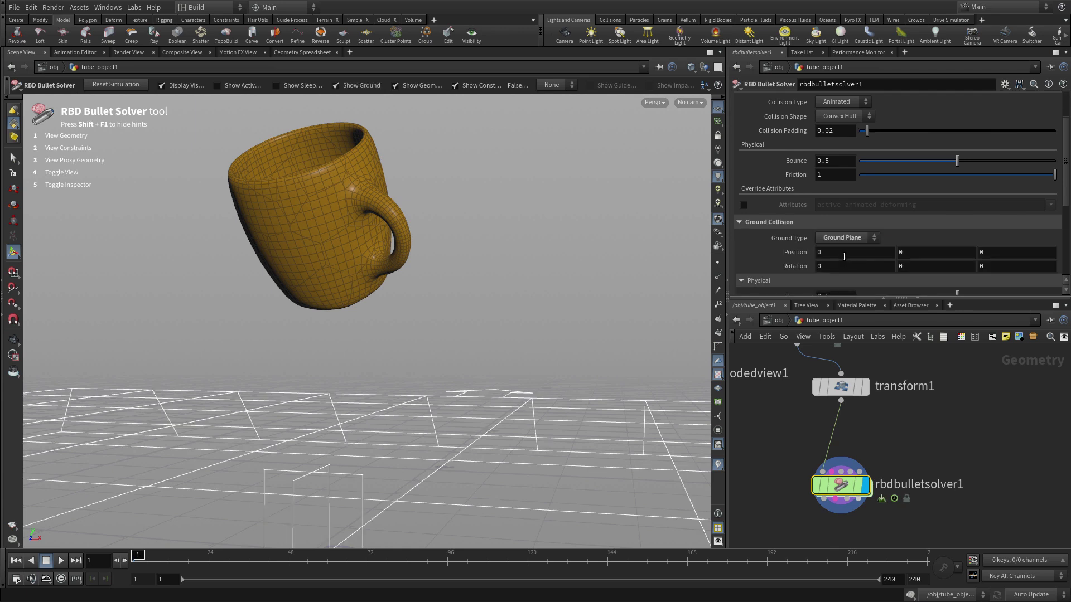
Set the Density of the solver's pieces to 10000.
scroll(838, 222, "up", 2)
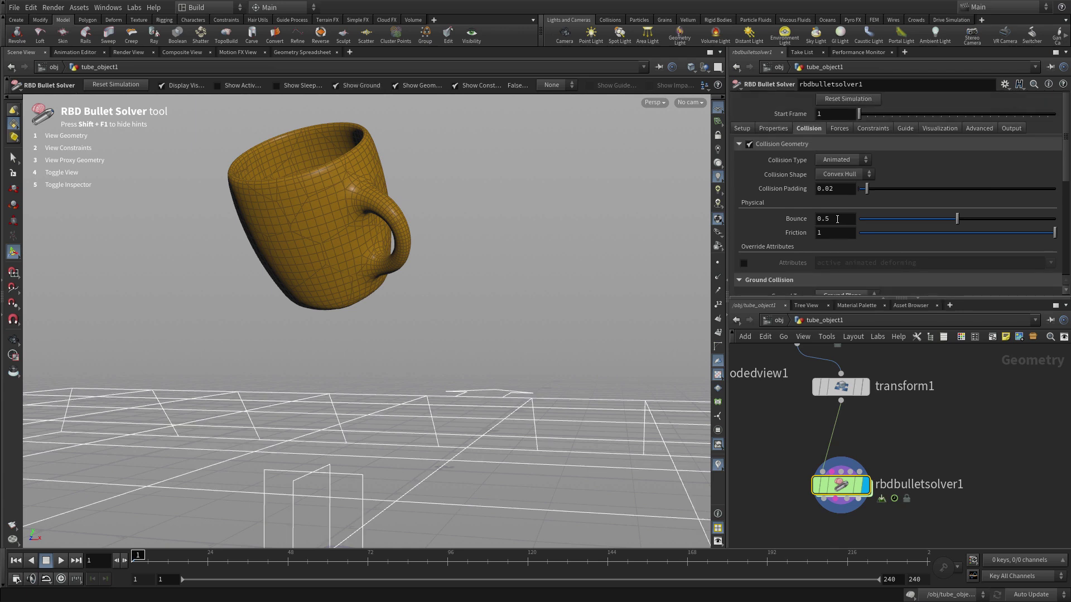
left_click(772, 129)
left_click(837, 195)
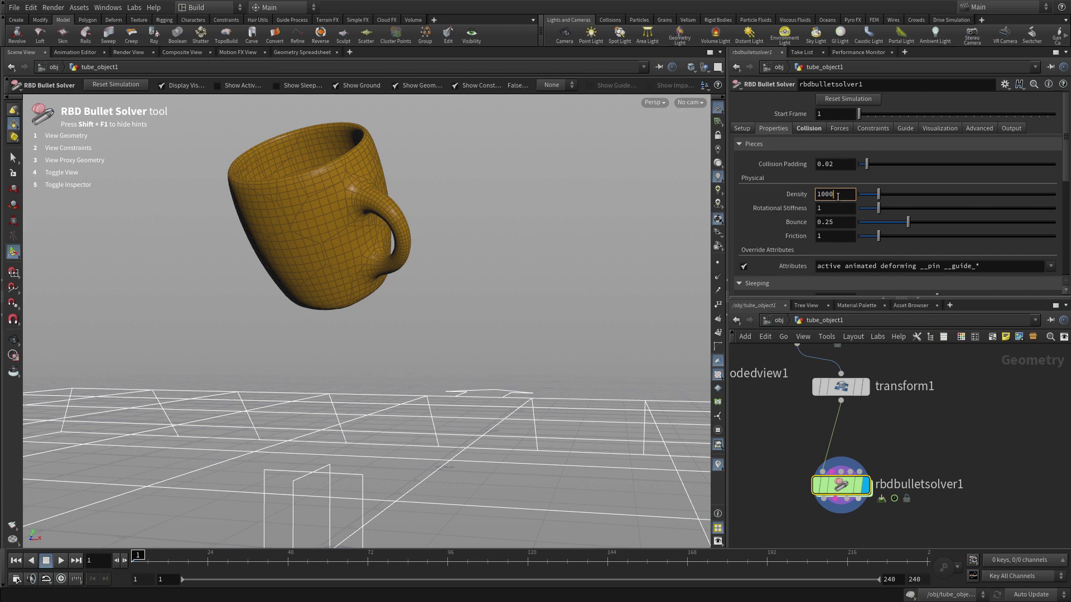
type("0")
key("Return")
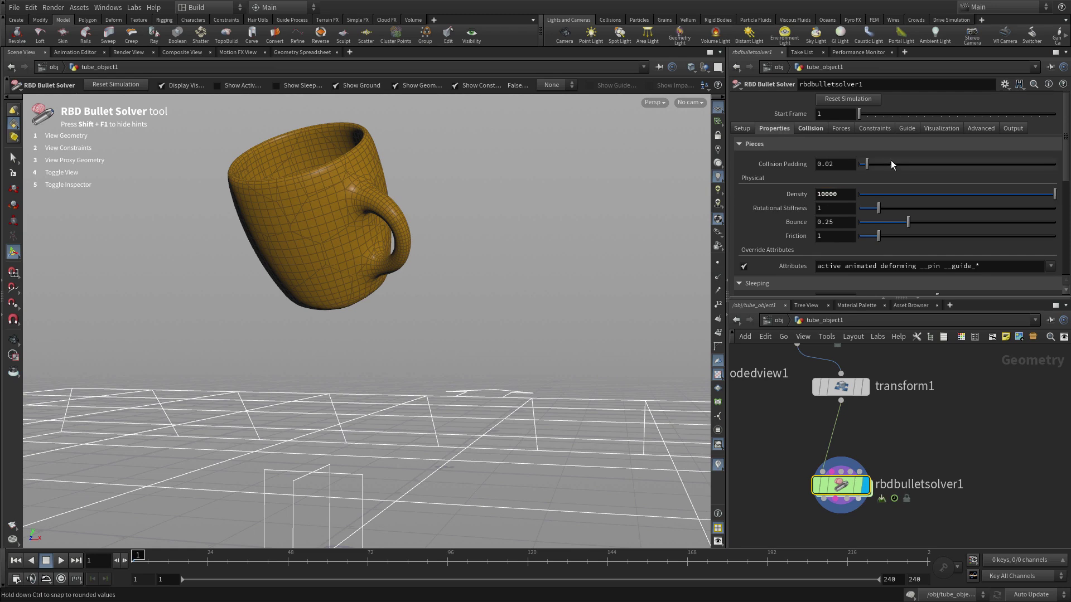
Play the simulation of the cup falling onto the ground plane, stop it and return to frame 1.
key("Escape")
right_click_drag(393, 441, 526, 407)
key("Return")
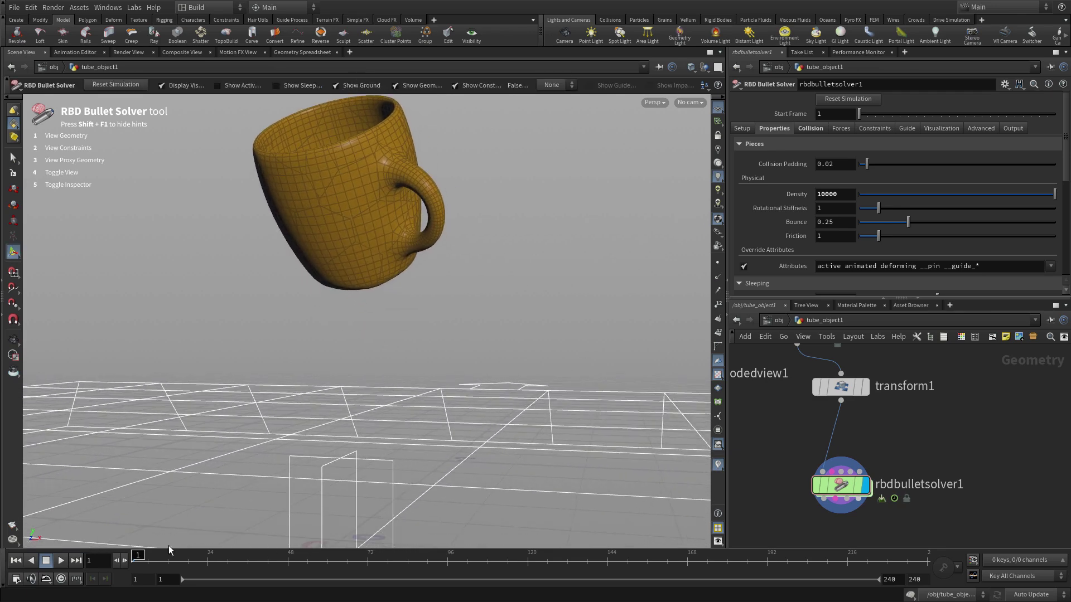
left_click(58, 561)
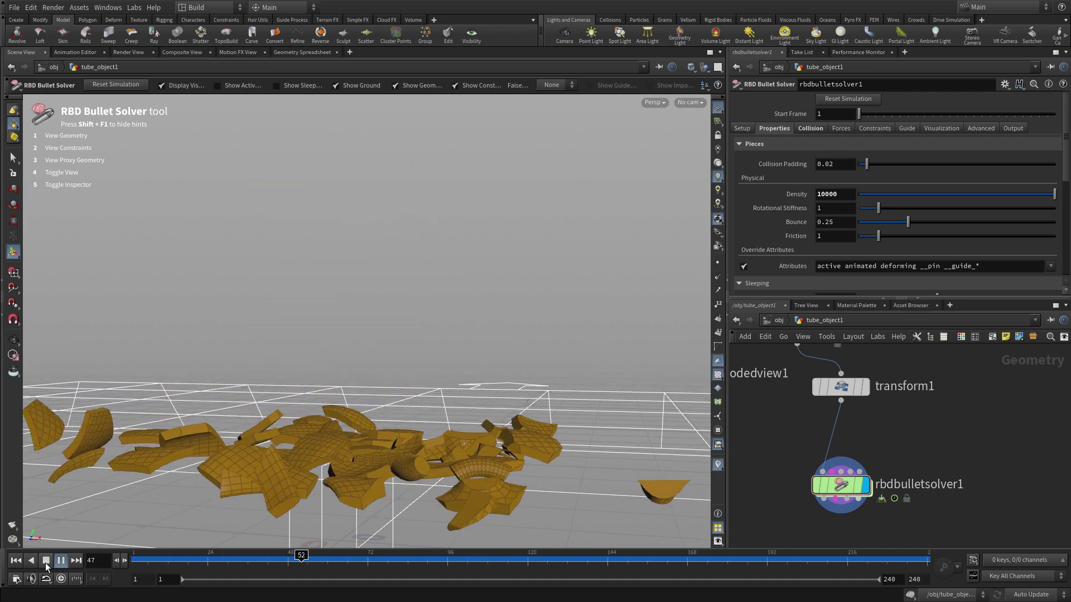
left_click(46, 562)
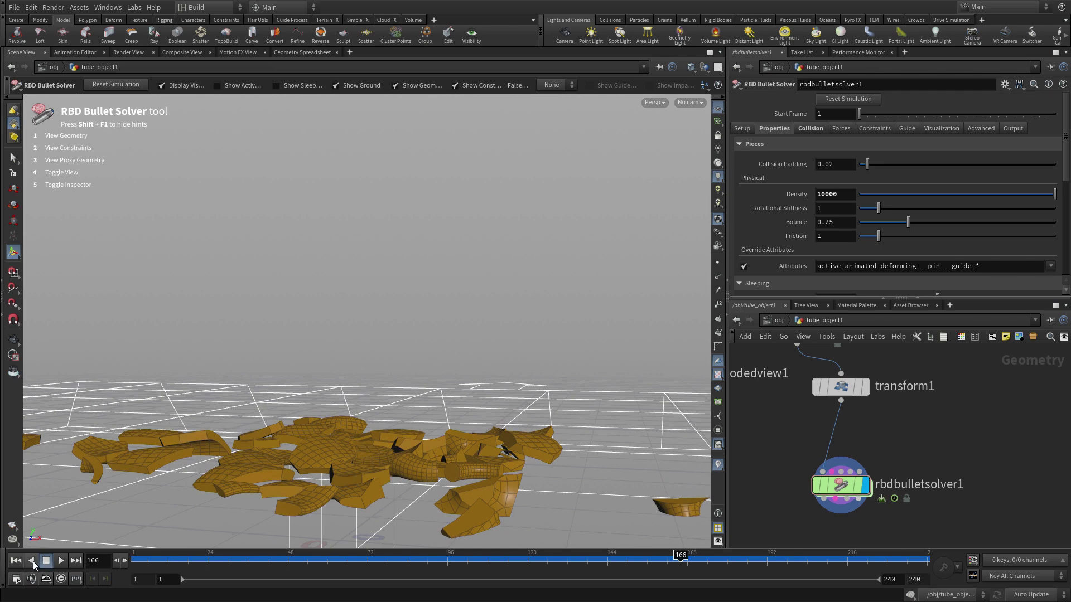
left_click(16, 561)
key("Escape")
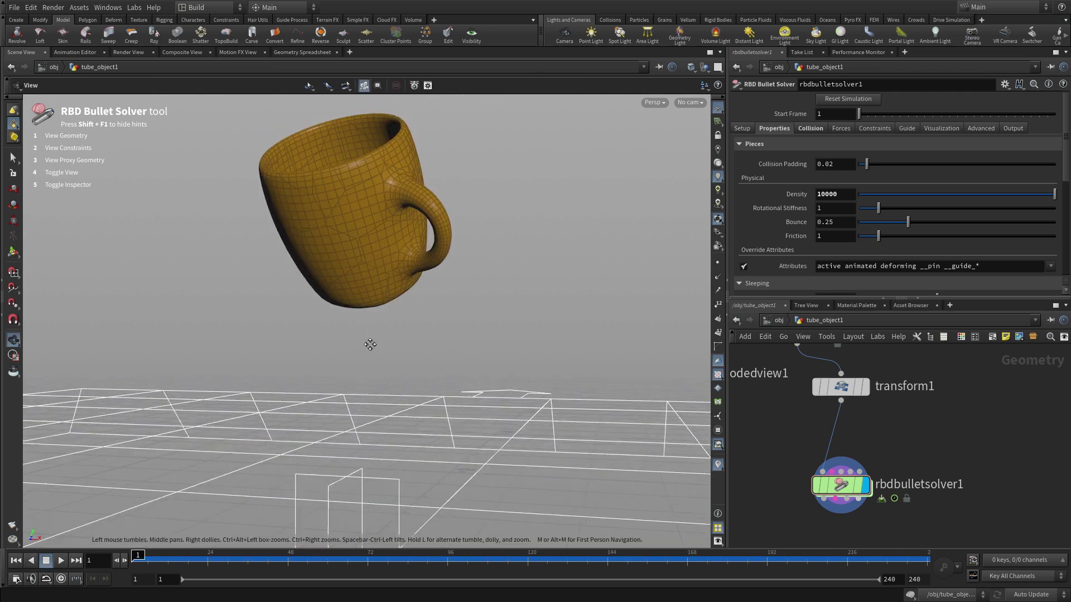